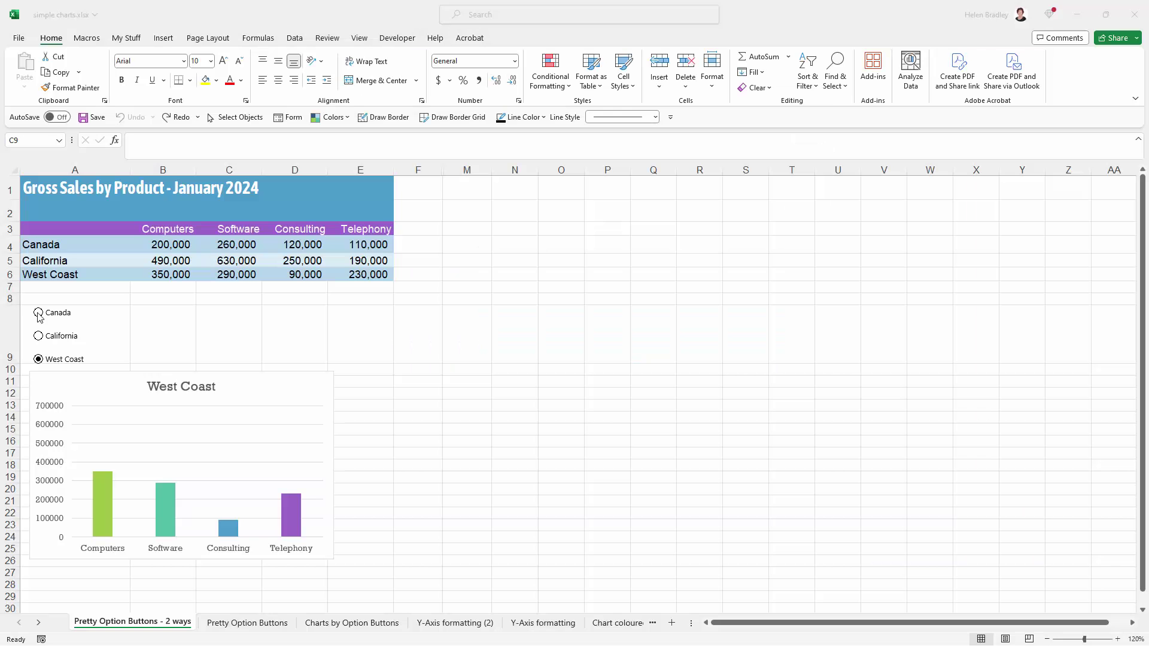
# Switch the chart between Canada, California and West Coast, ending on Canada
pyautogui.click(37, 313)
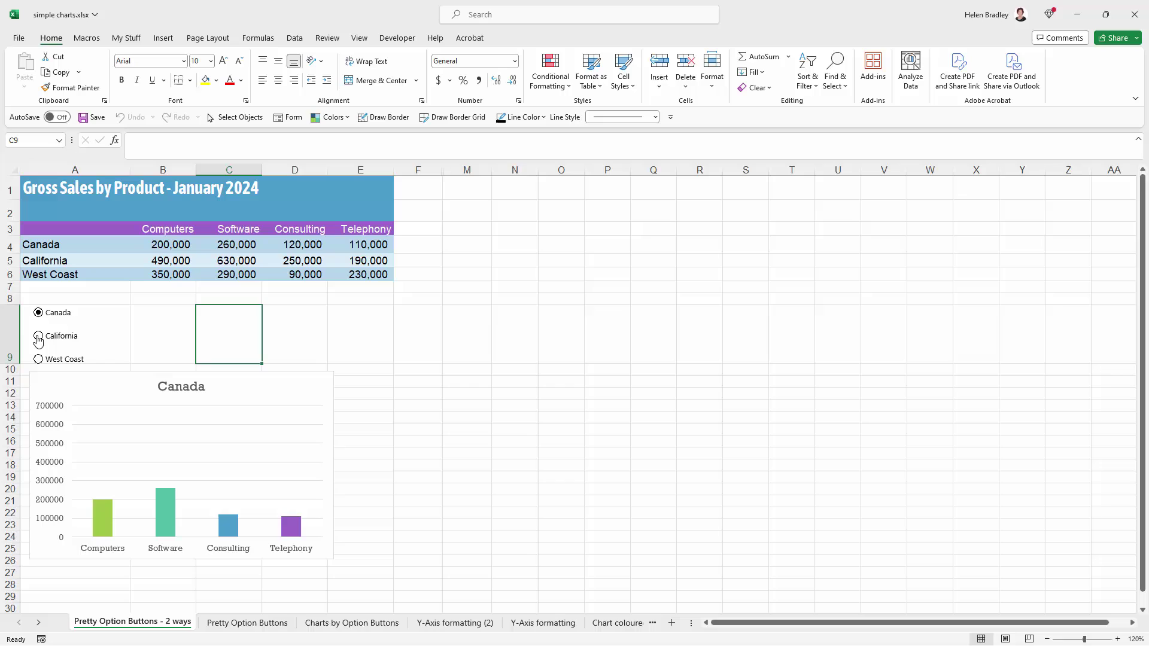
pyautogui.click(39, 338)
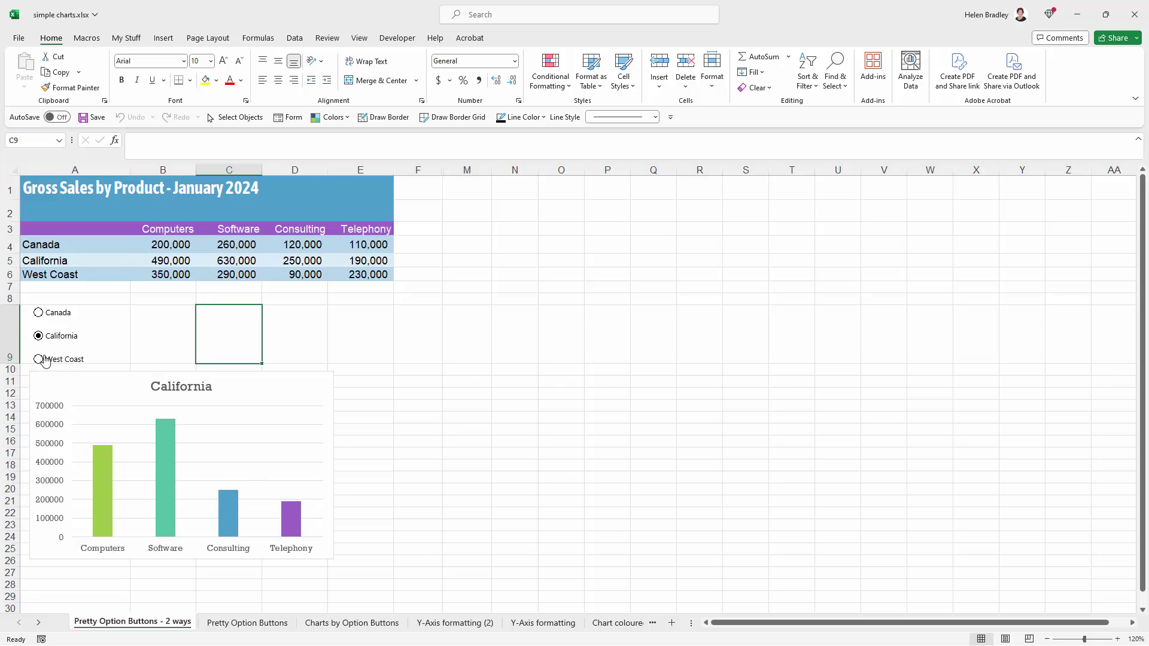
pyautogui.click(39, 361)
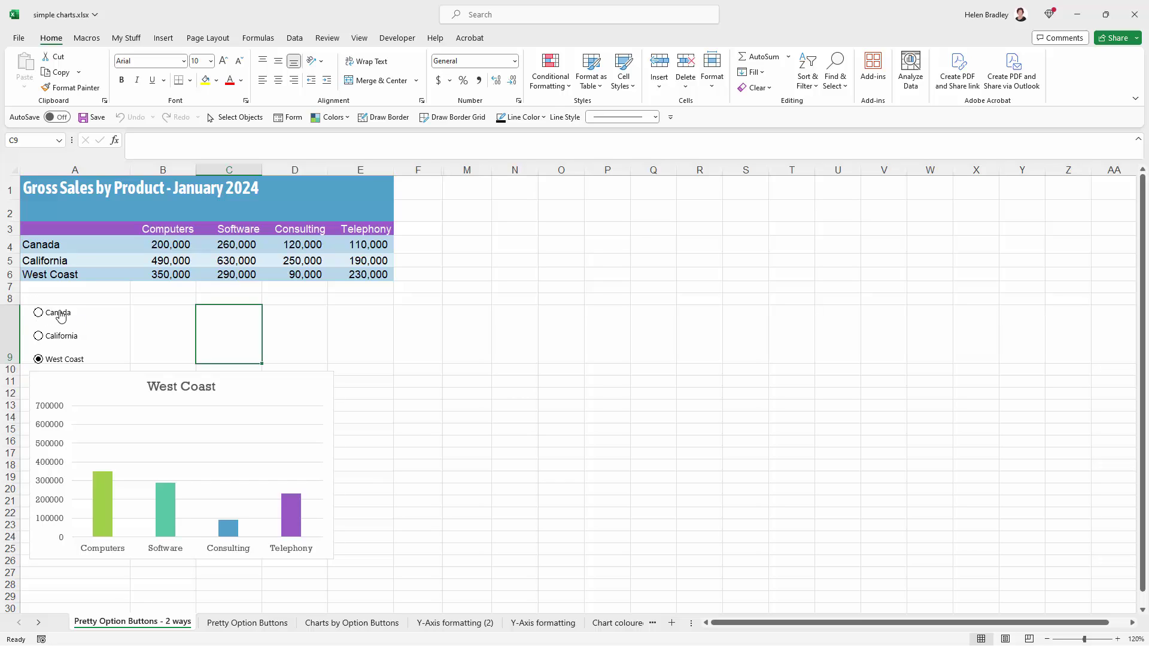
pyautogui.click(59, 316)
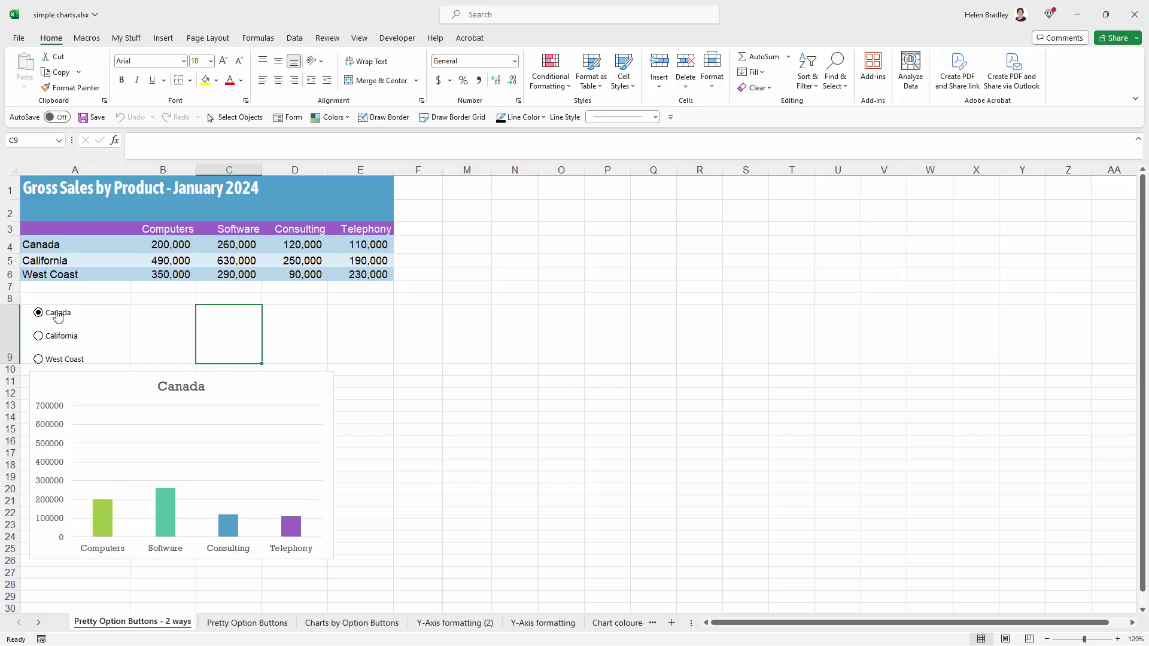
# Set the Canada option button's Format Control fill colour to Turquoise
pyautogui.rightClick(58, 317)
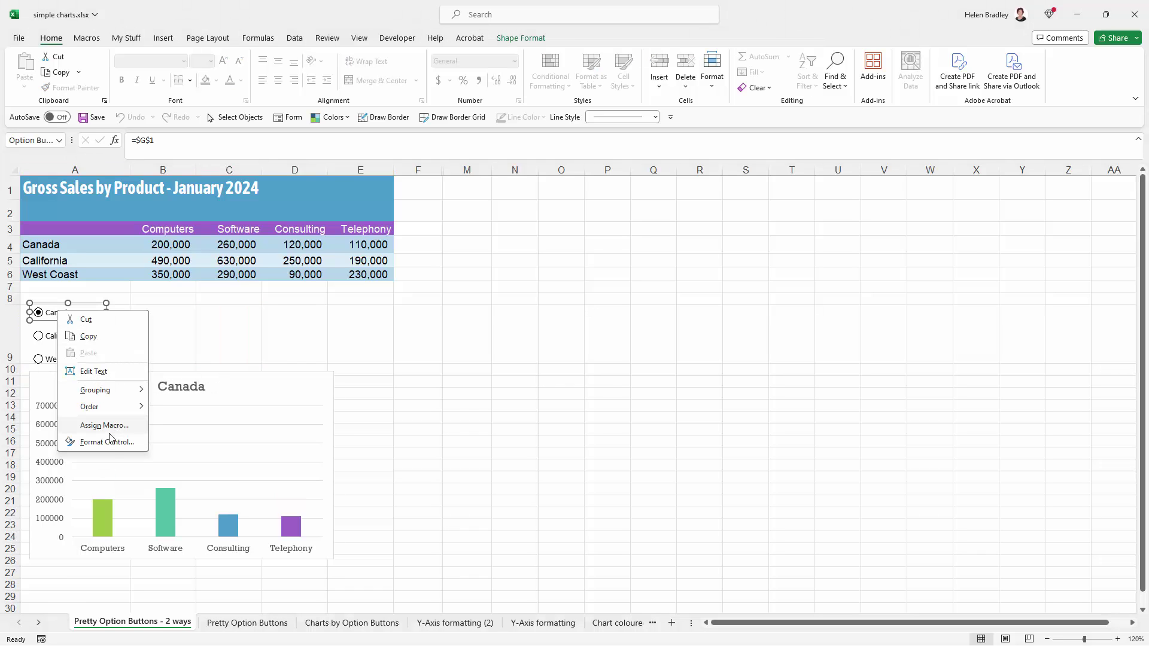
pyautogui.click(115, 446)
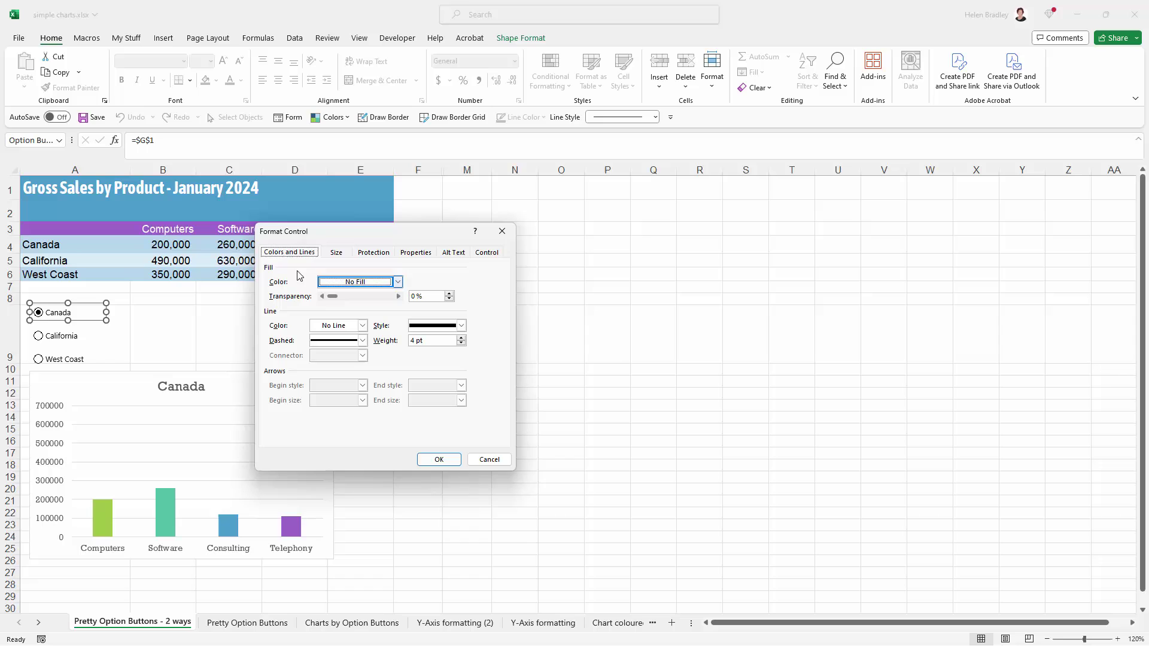
pyautogui.click(338, 281)
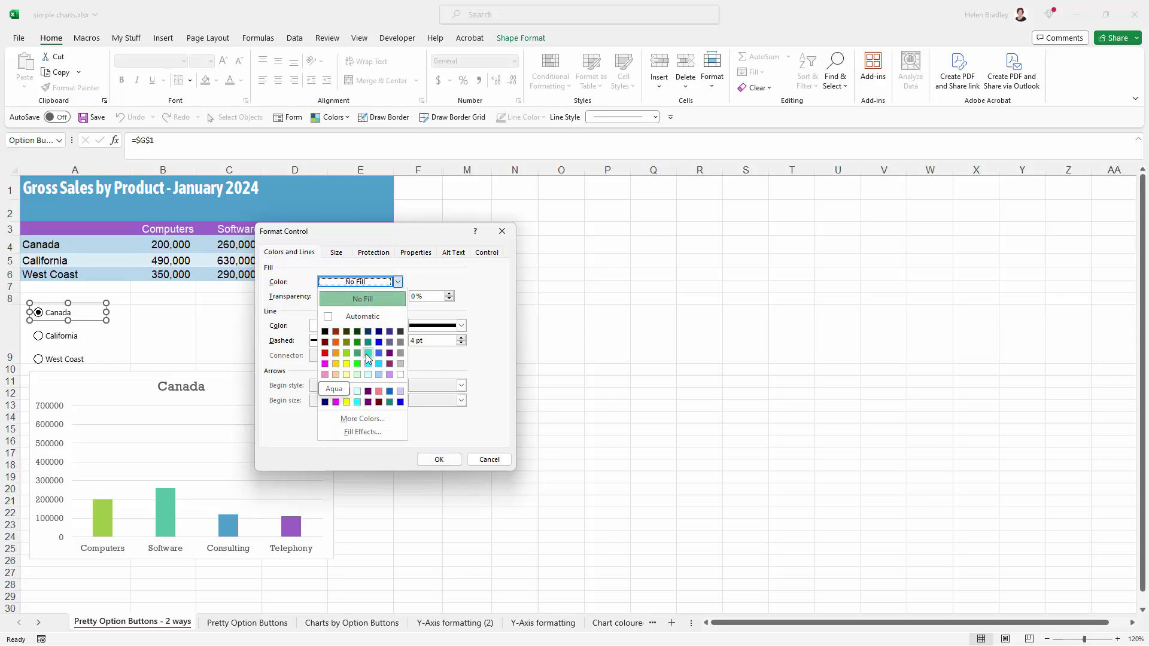
pyautogui.click(367, 341)
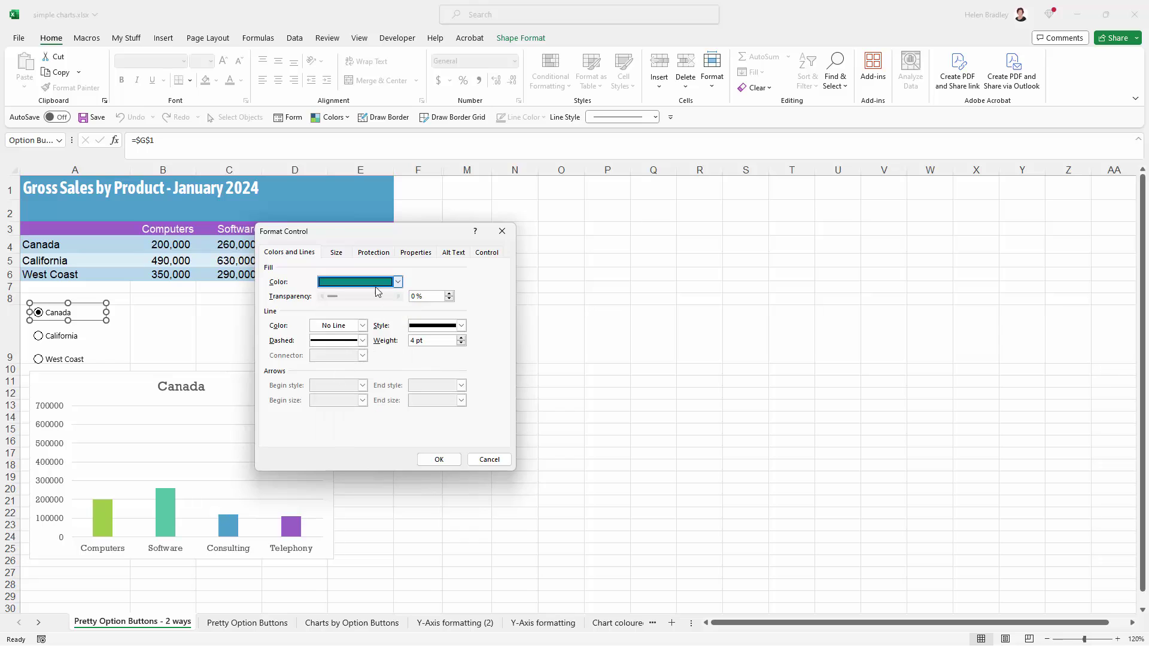
pyautogui.click(398, 282)
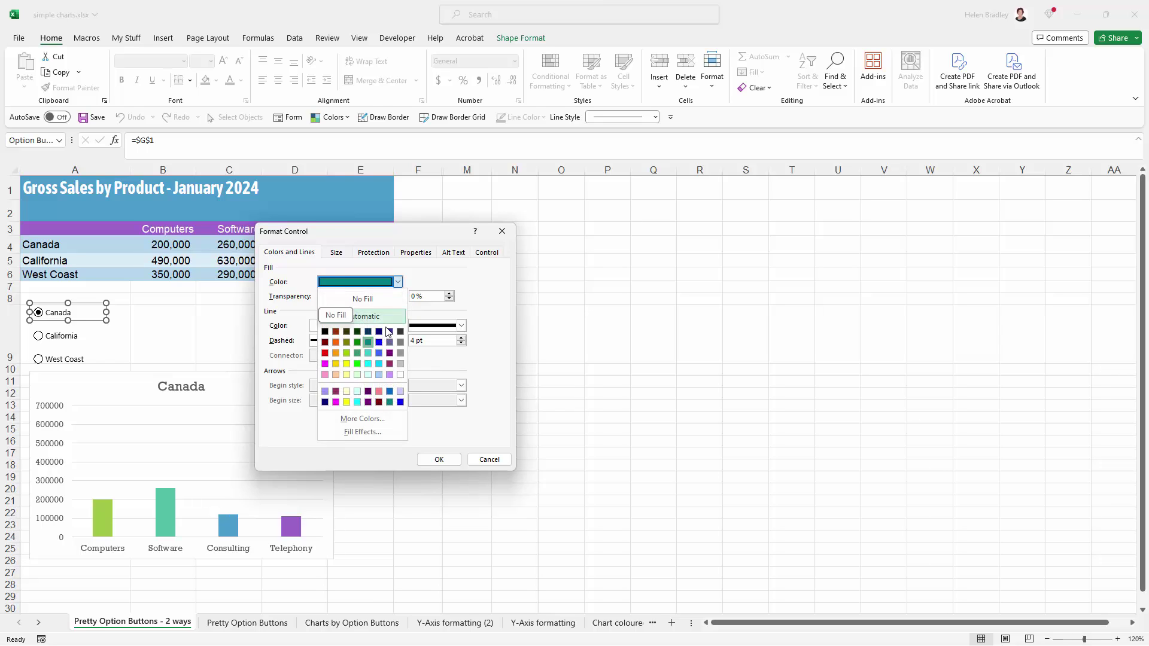
pyautogui.click(367, 362)
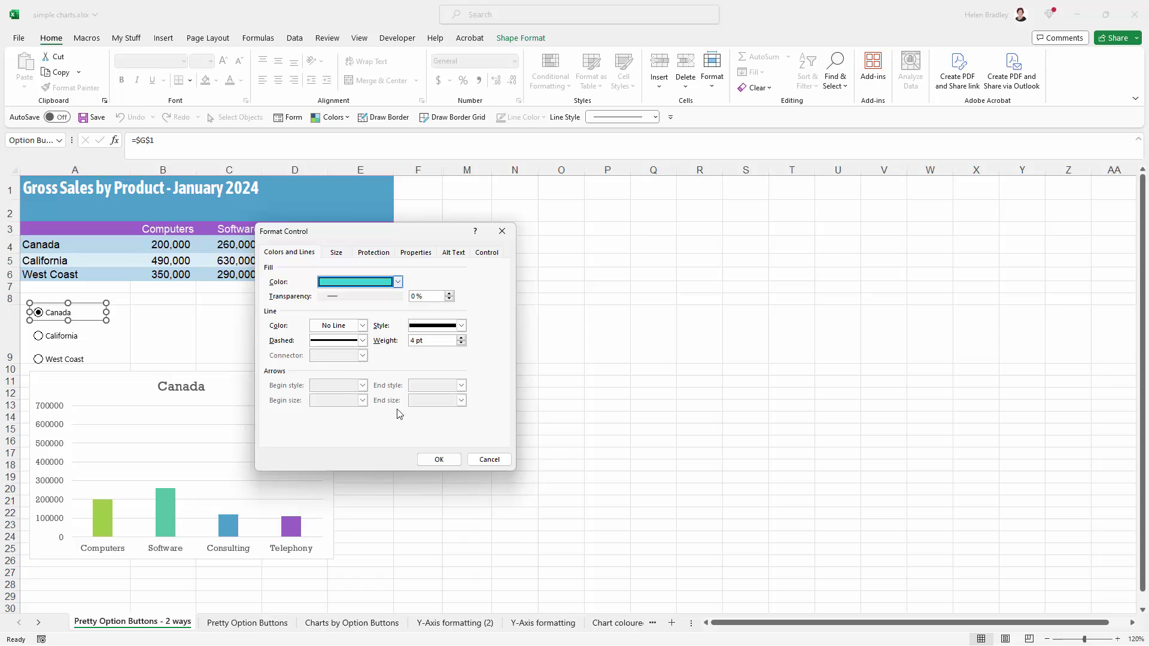
pyautogui.click(432, 459)
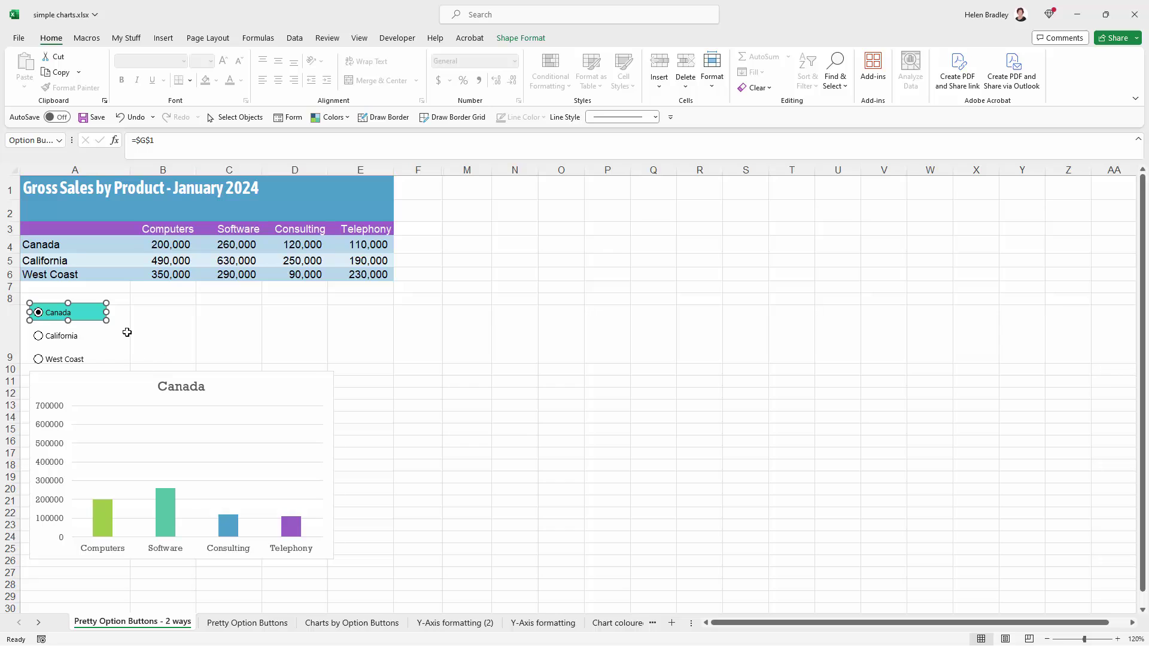
# Draw a rounded rectangle over cells C8–D8 and apply the teal Colored Fill shape style
pyautogui.click(209, 323)
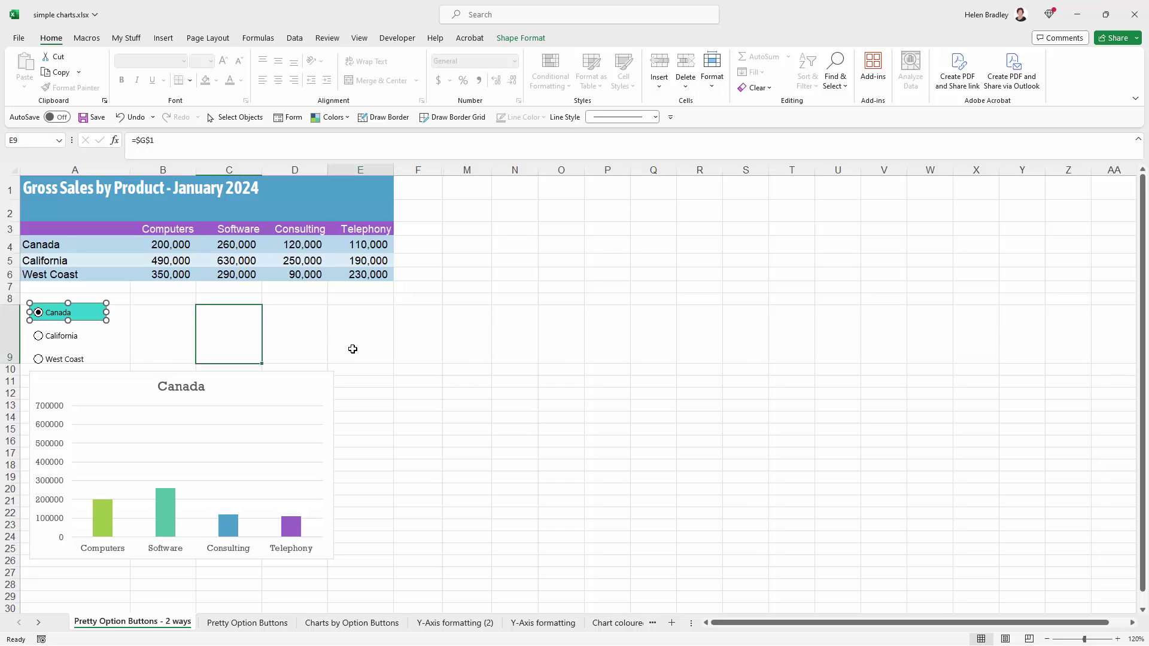
pyautogui.click(351, 343)
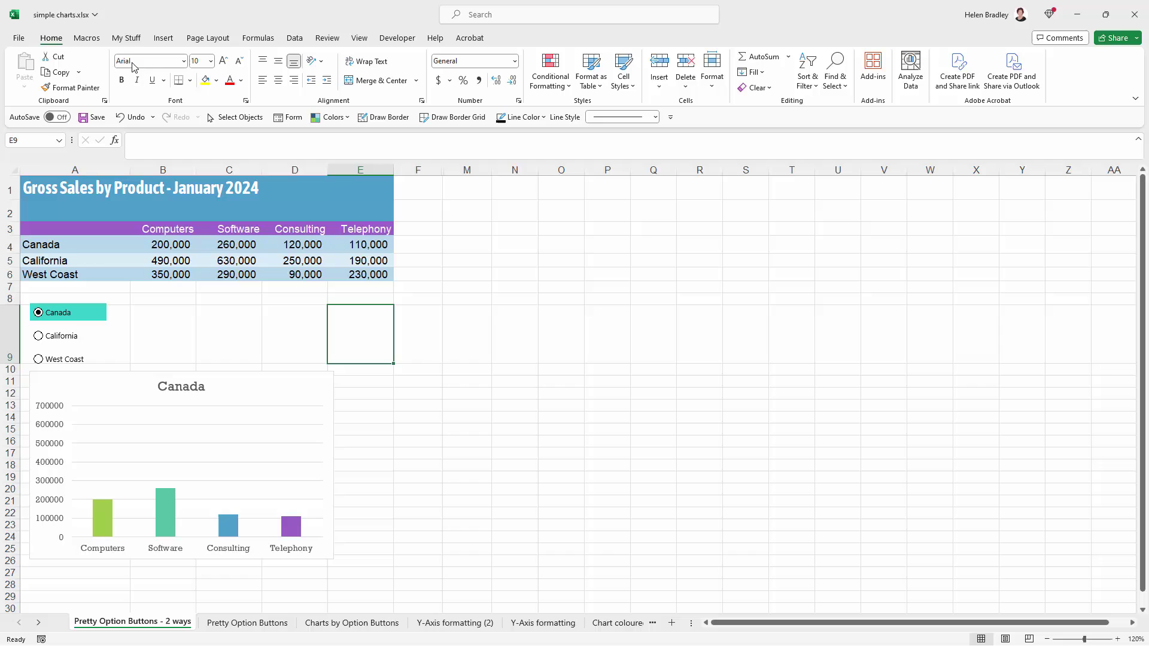
pyautogui.click(162, 38)
pyautogui.click(187, 90)
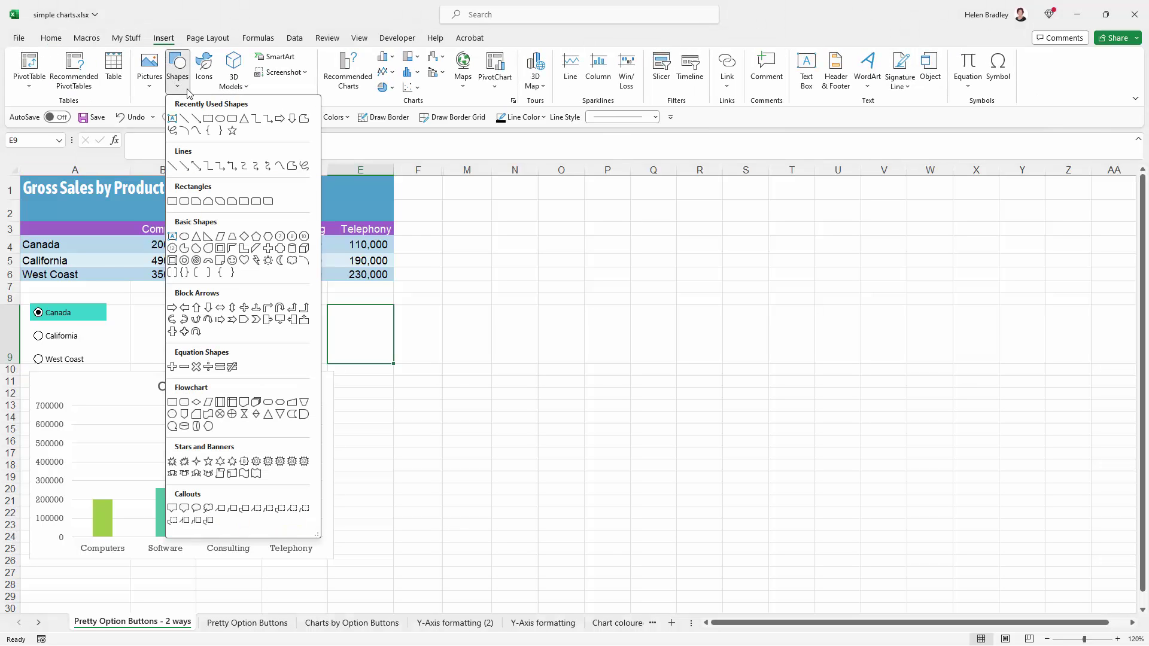
pyautogui.click(186, 203)
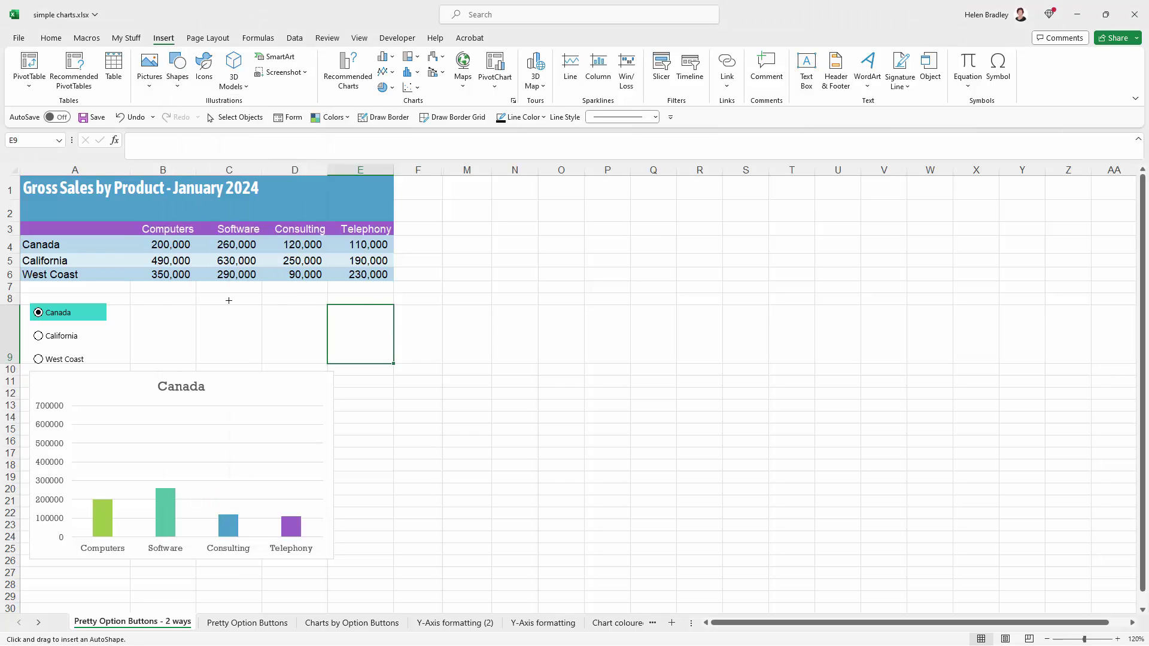
pyautogui.moveTo(198, 307); pyautogui.dragTo(296, 325)
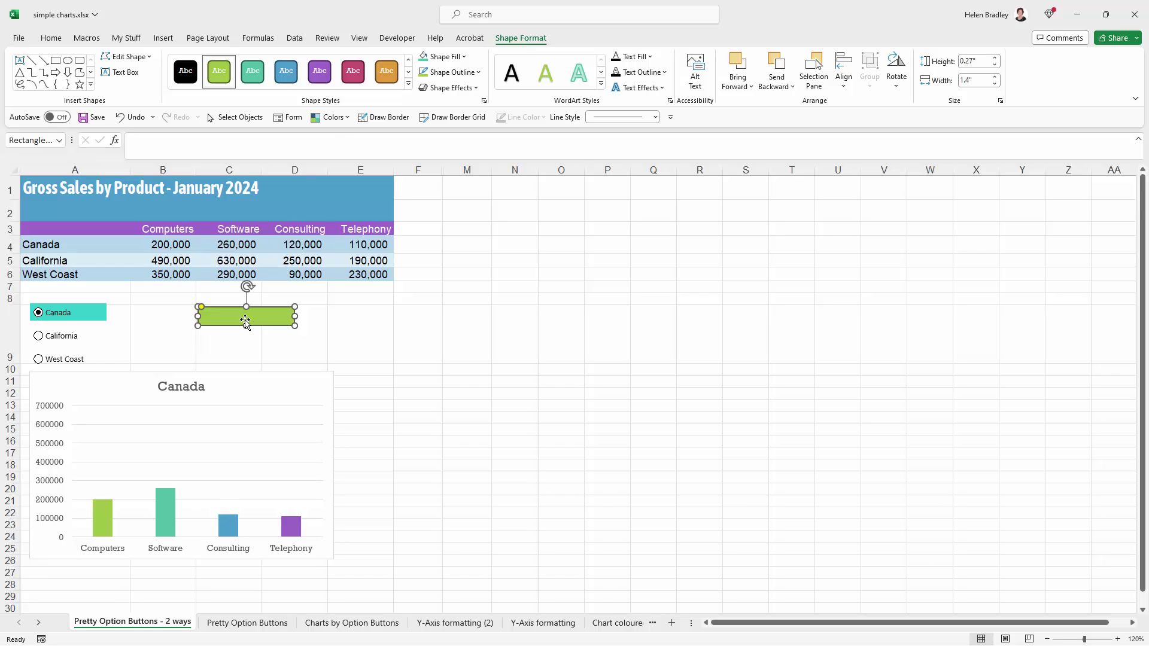
pyautogui.click(408, 83)
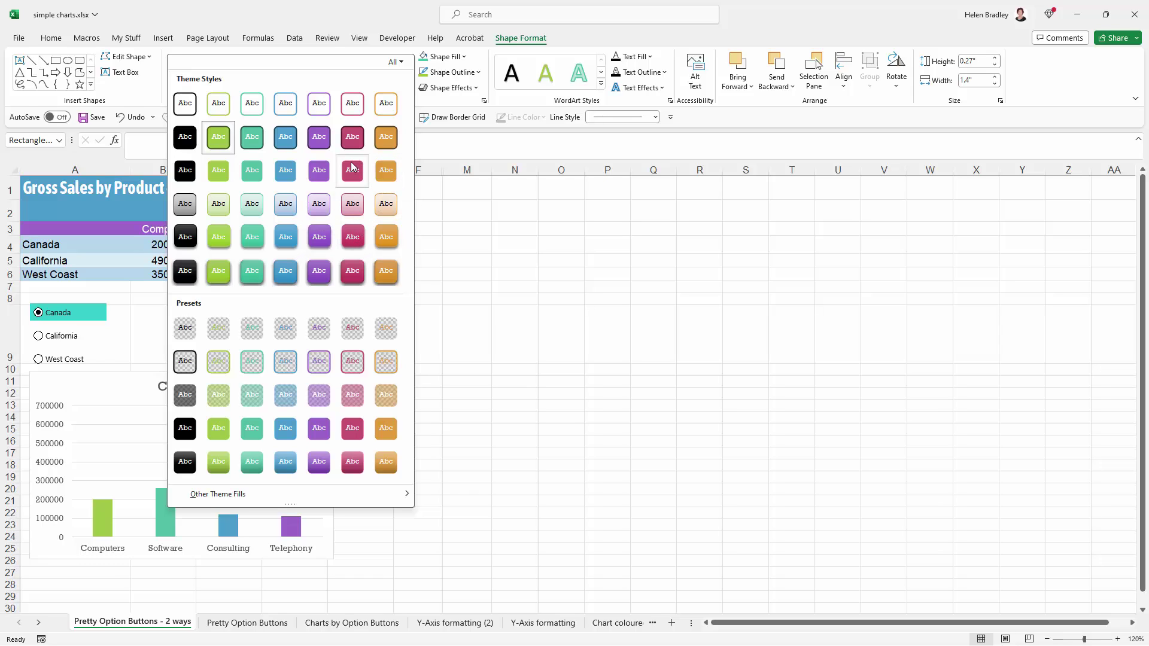
pyautogui.click(254, 137)
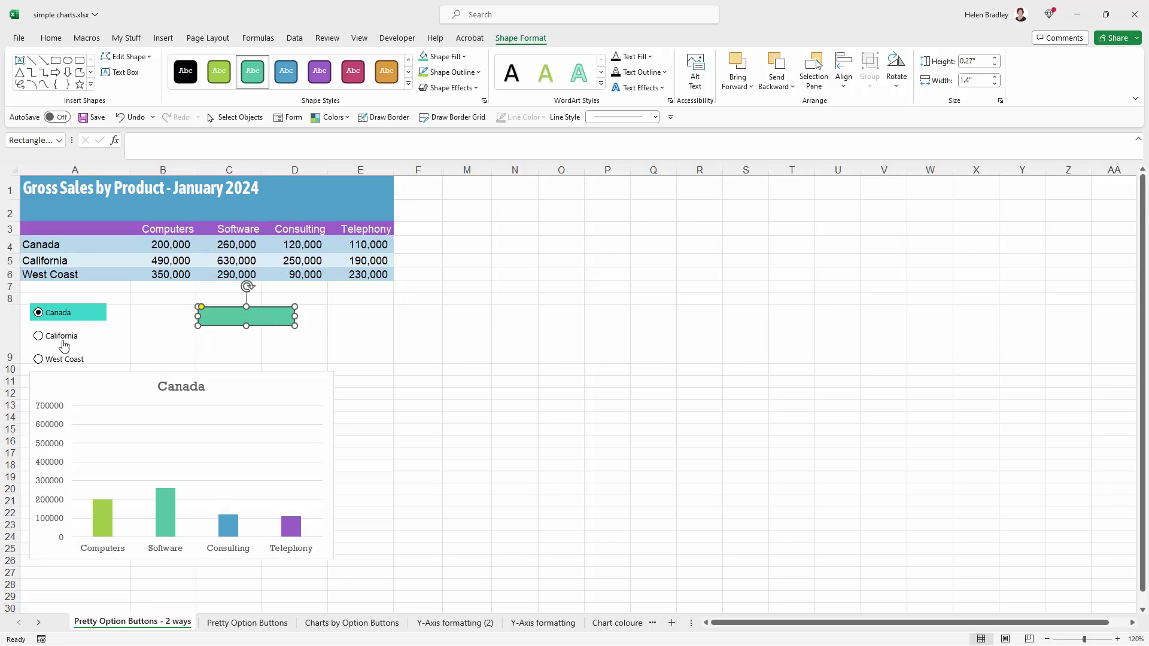
# Add the text 'California' to the rounded rectangle and shift the shape slightly right
pyautogui.rightClick(236, 317)
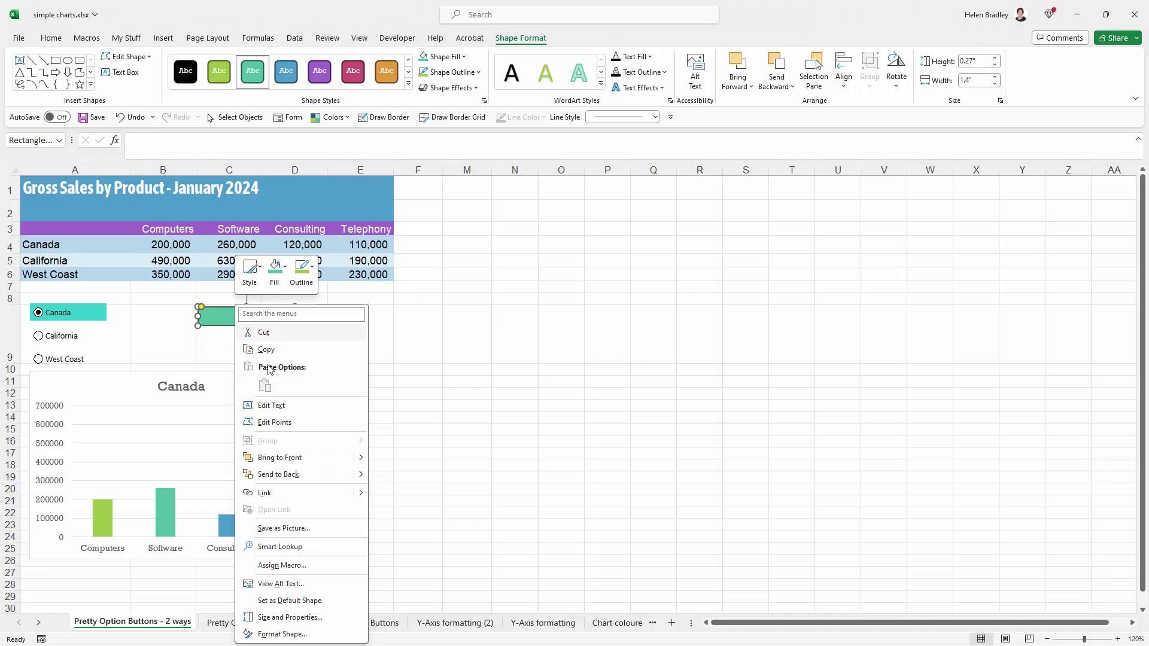
pyautogui.click(273, 405)
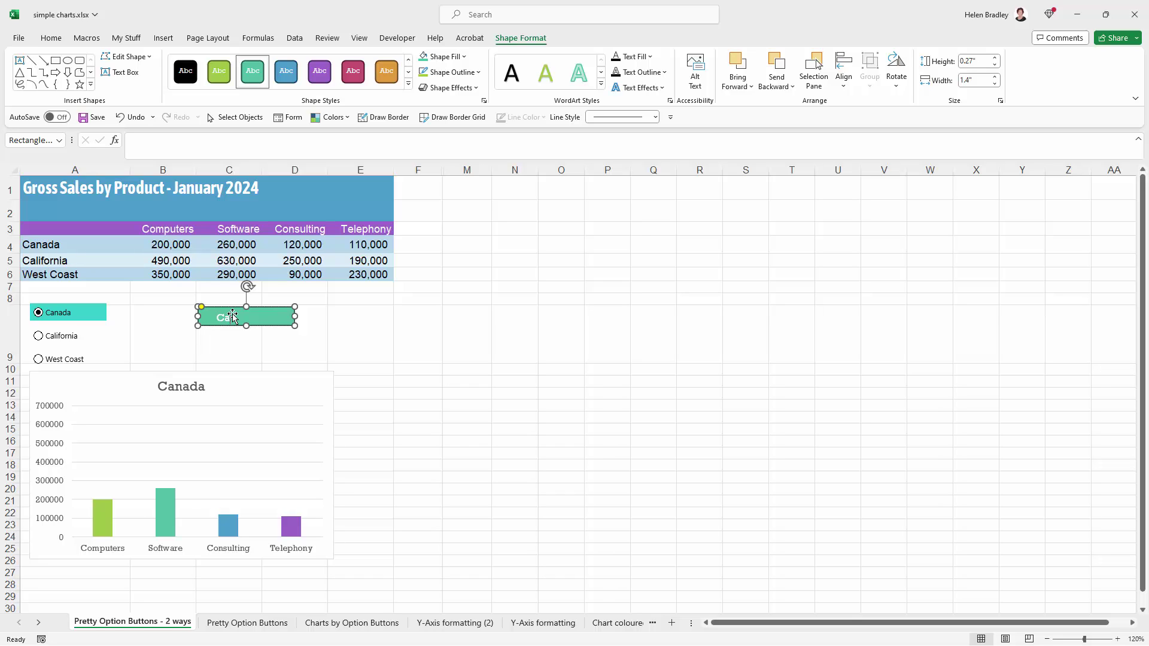
pyautogui.write('ornia')
pyautogui.click(292, 339)
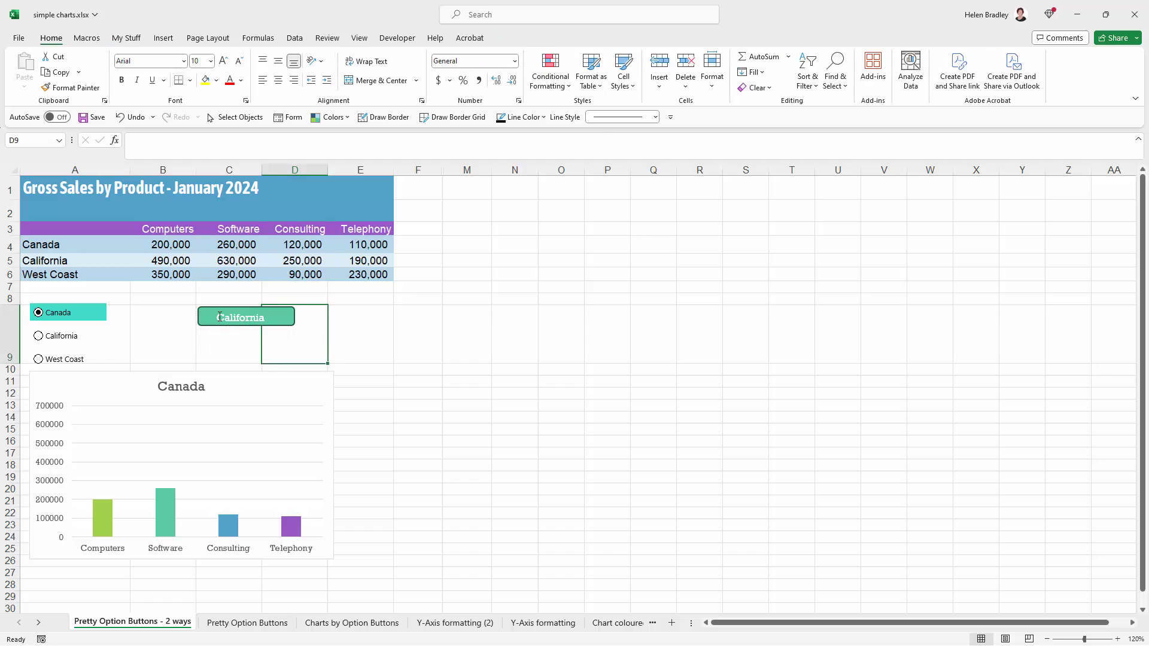
pyautogui.click(195, 306)
pyautogui.moveTo(203, 307); pyautogui.dragTo(207, 308)
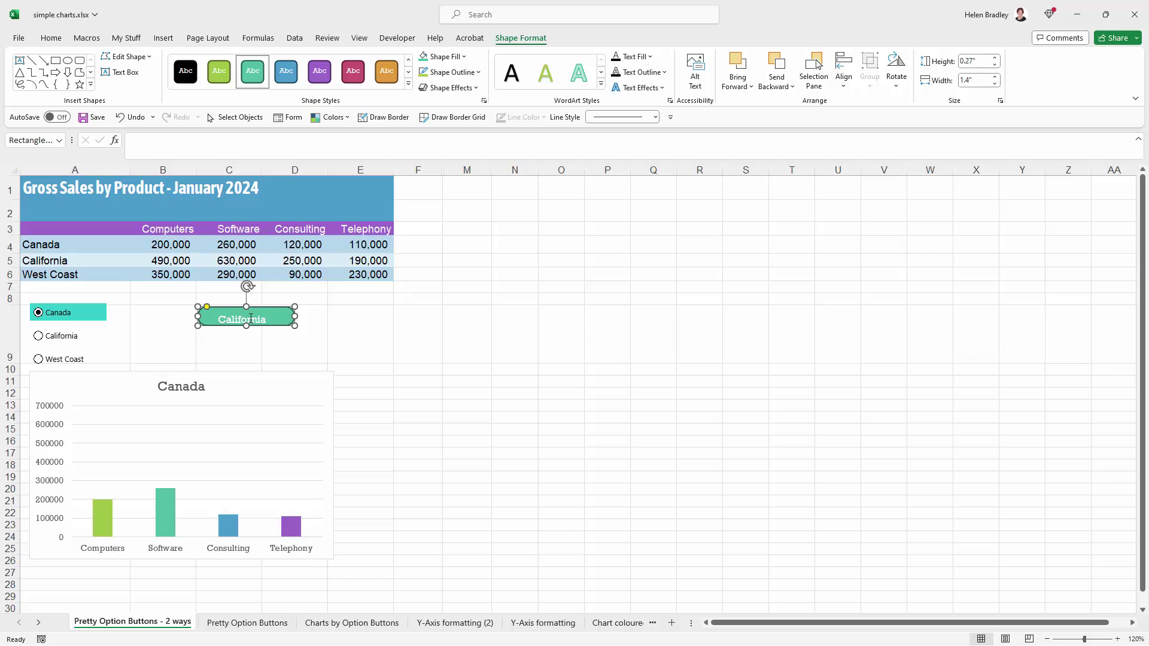
# Set the California shape's Text Box top and bottom margins to 0 in Format Shape
pyautogui.click(1000, 101)
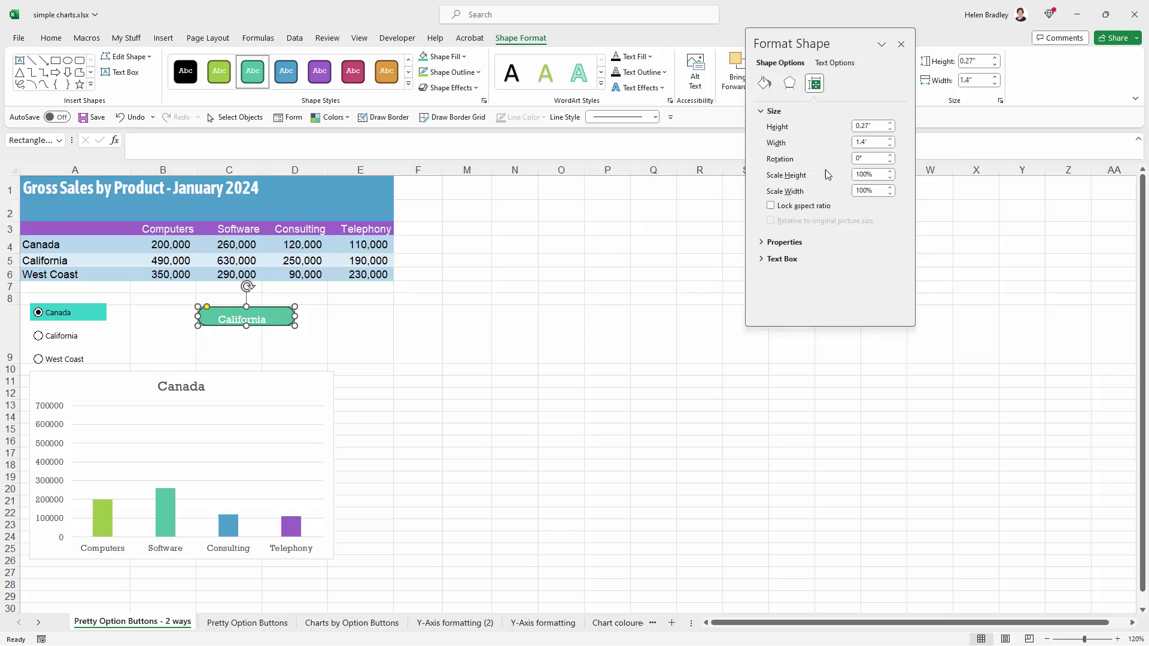
pyautogui.click(763, 259)
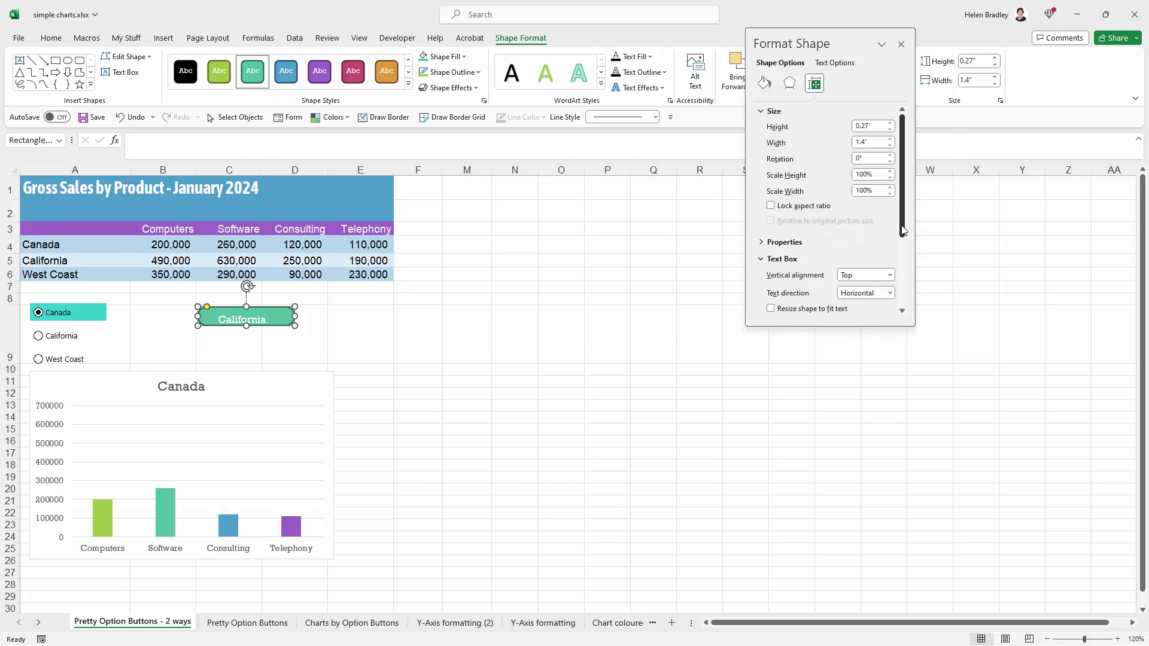
pyautogui.moveTo(905, 229); pyautogui.dragTo(907, 303)
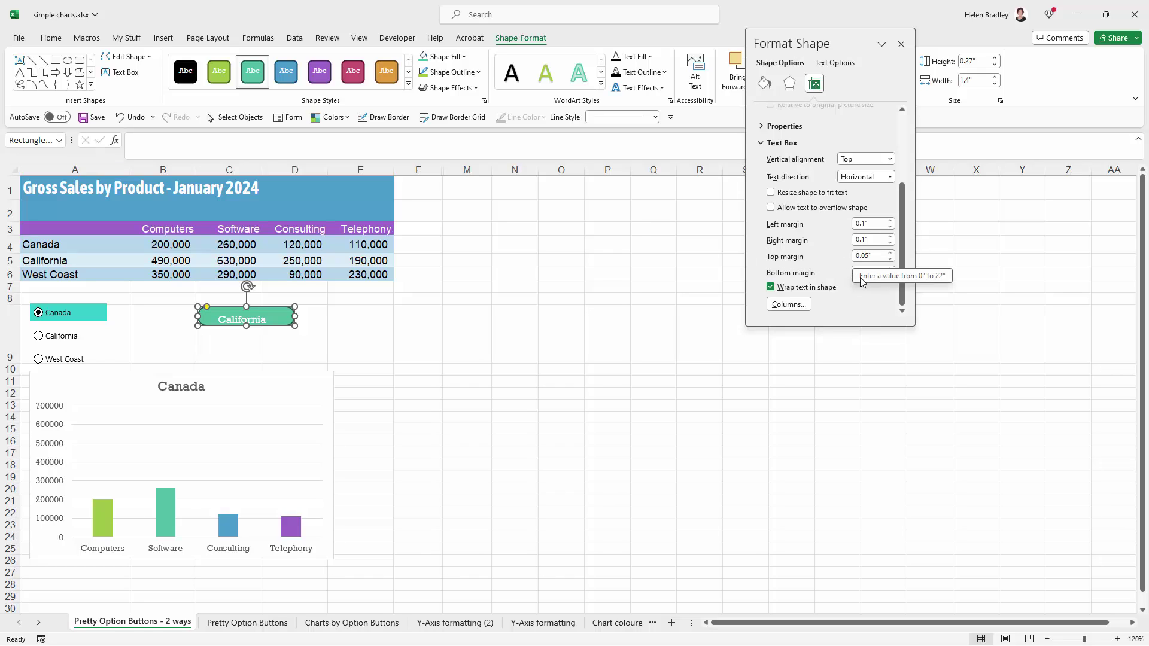
pyautogui.click(877, 256)
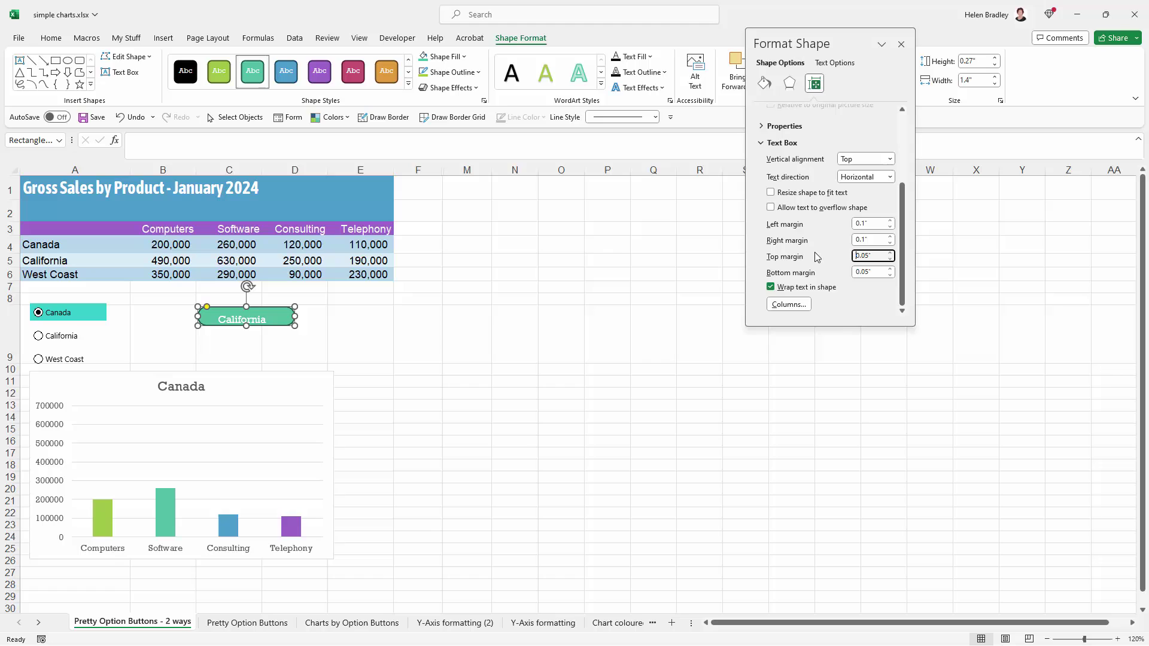
pyautogui.press('Delete')
pyautogui.press('Delete')
pyautogui.press('Delete')
pyautogui.click(873, 270)
pyautogui.write('0')
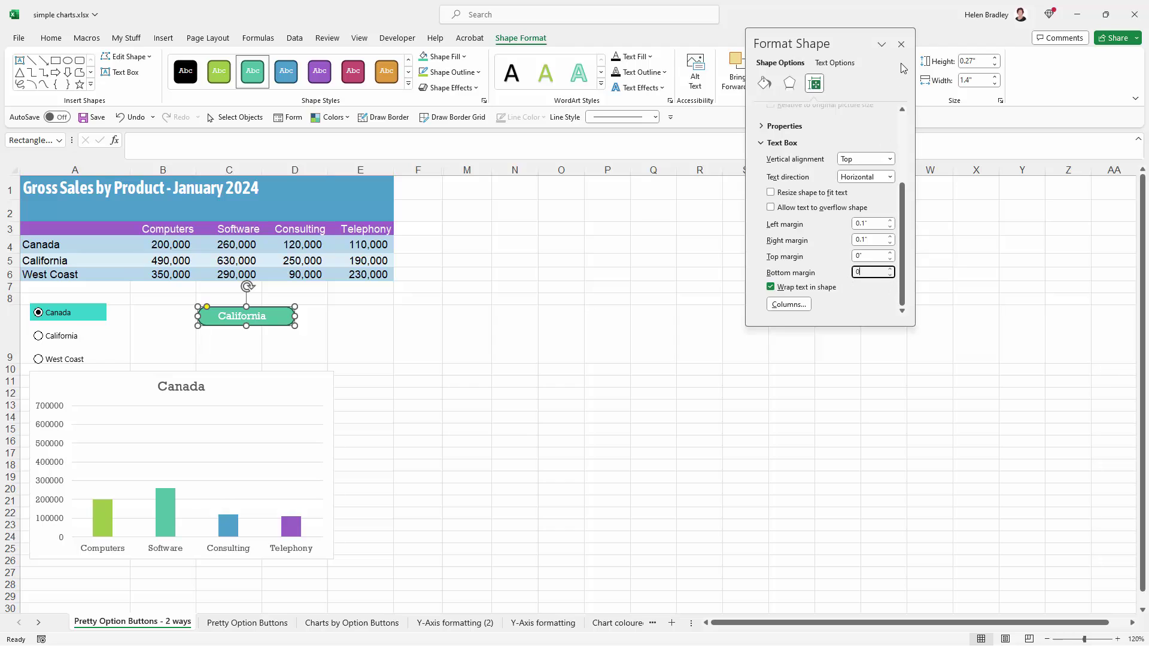
pyautogui.press('Return')
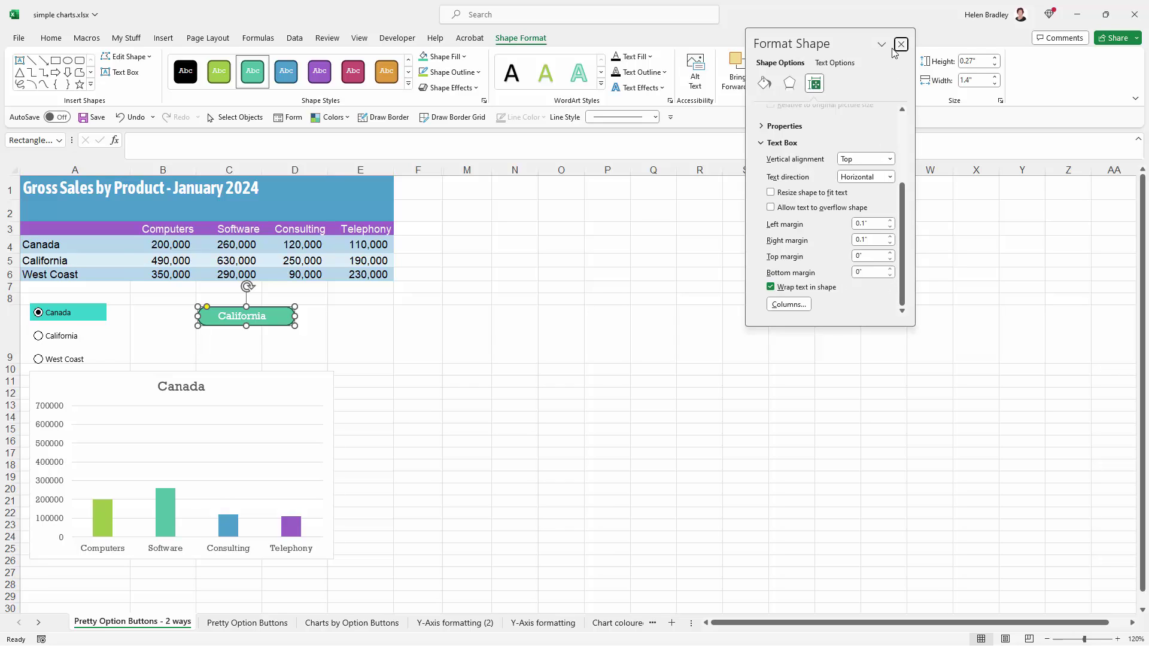
pyautogui.click(396, 330)
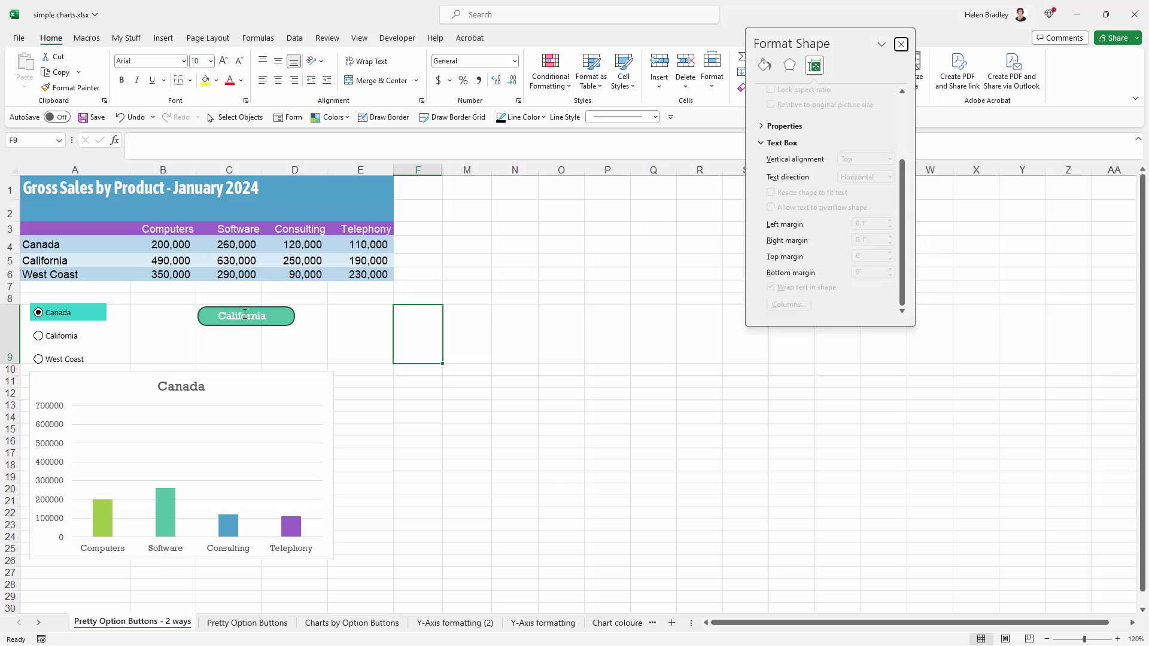
# Close Format Shape, show California in the chart, and move its option button onto the shape
pyautogui.click(900, 44)
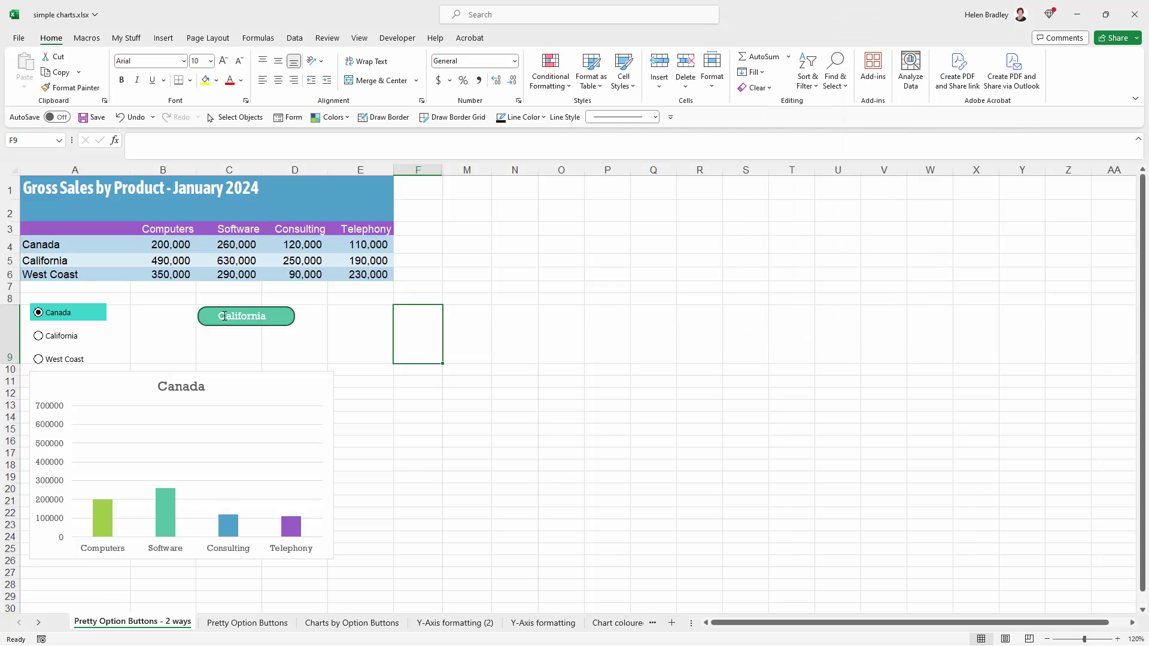
pyautogui.click(63, 340)
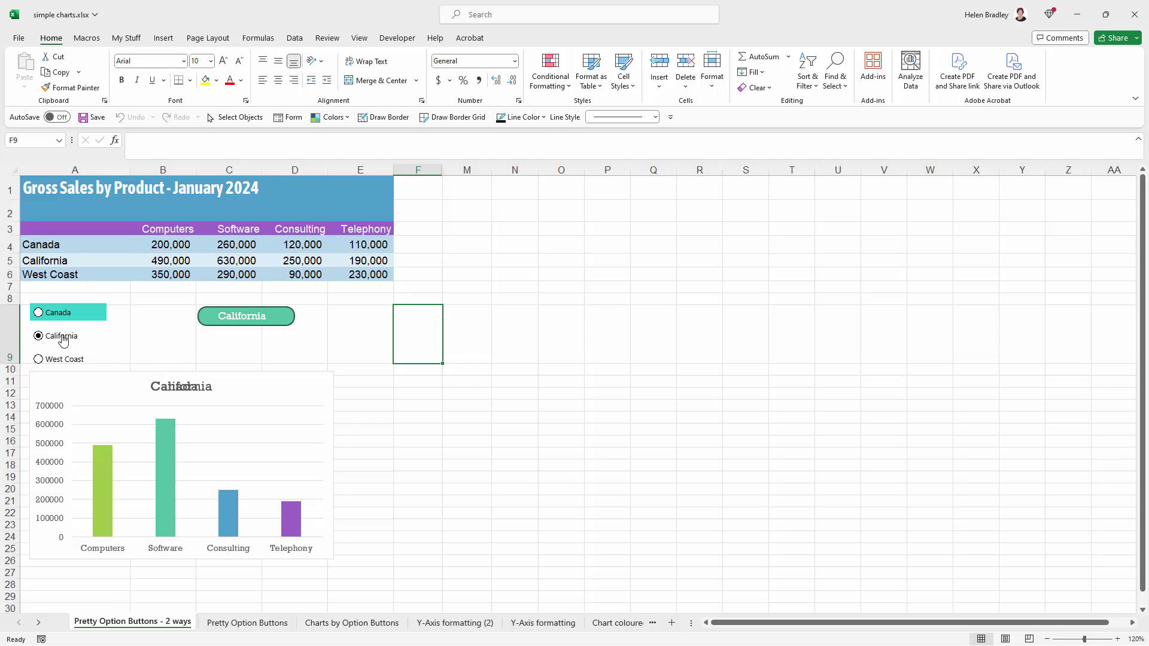
pyautogui.rightClick(63, 336)
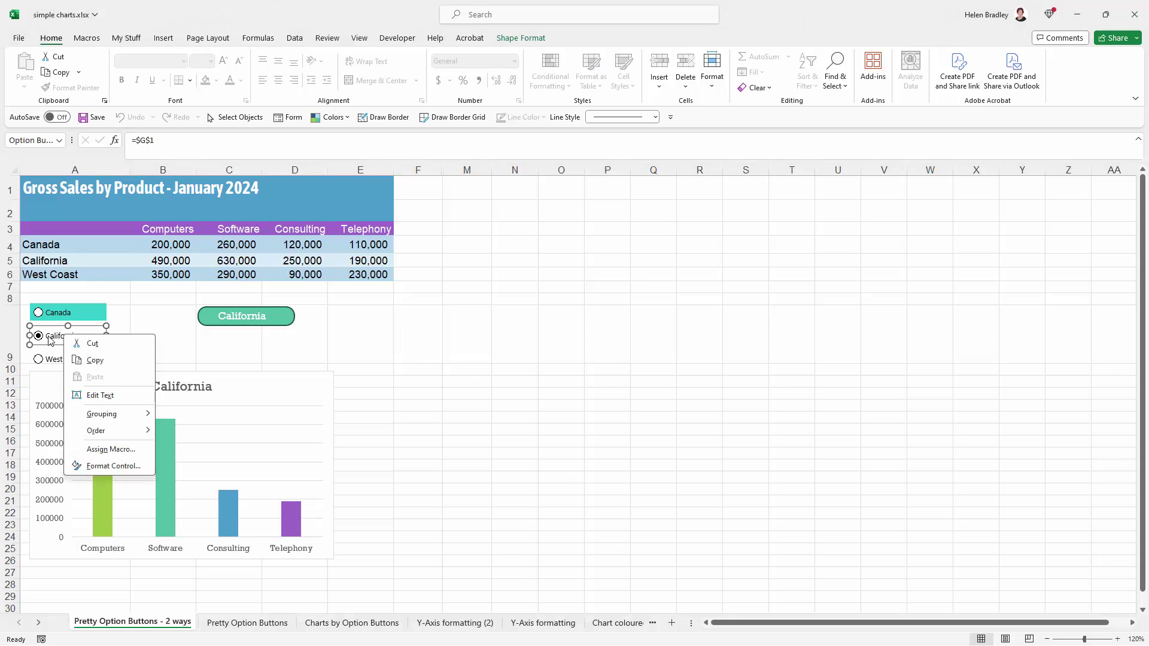
pyautogui.press('Escape')
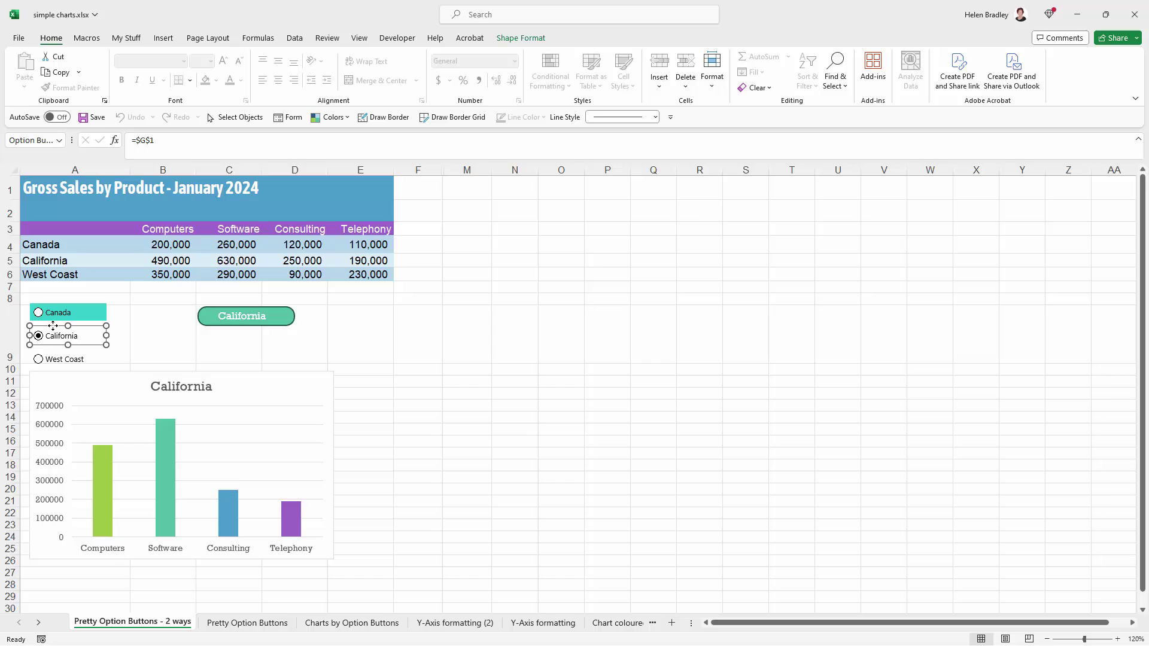
pyautogui.moveTo(53, 326); pyautogui.dragTo(223, 336)
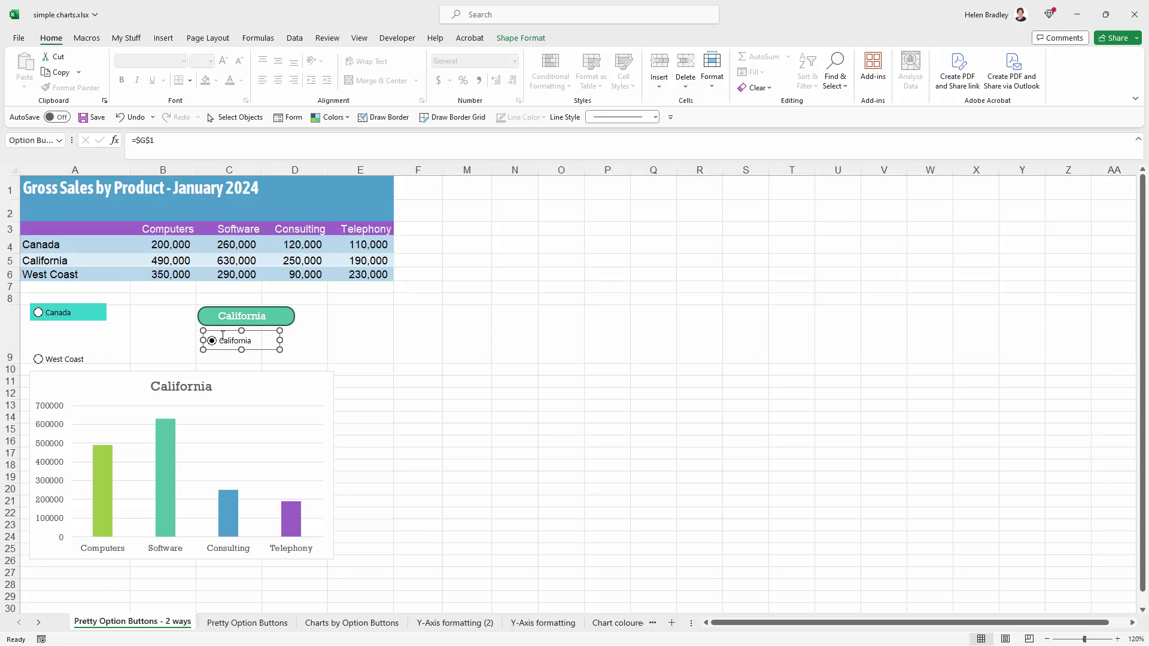
# Bring the California option button to the front and drag it up onto the California shape
pyautogui.rightClick(226, 337)
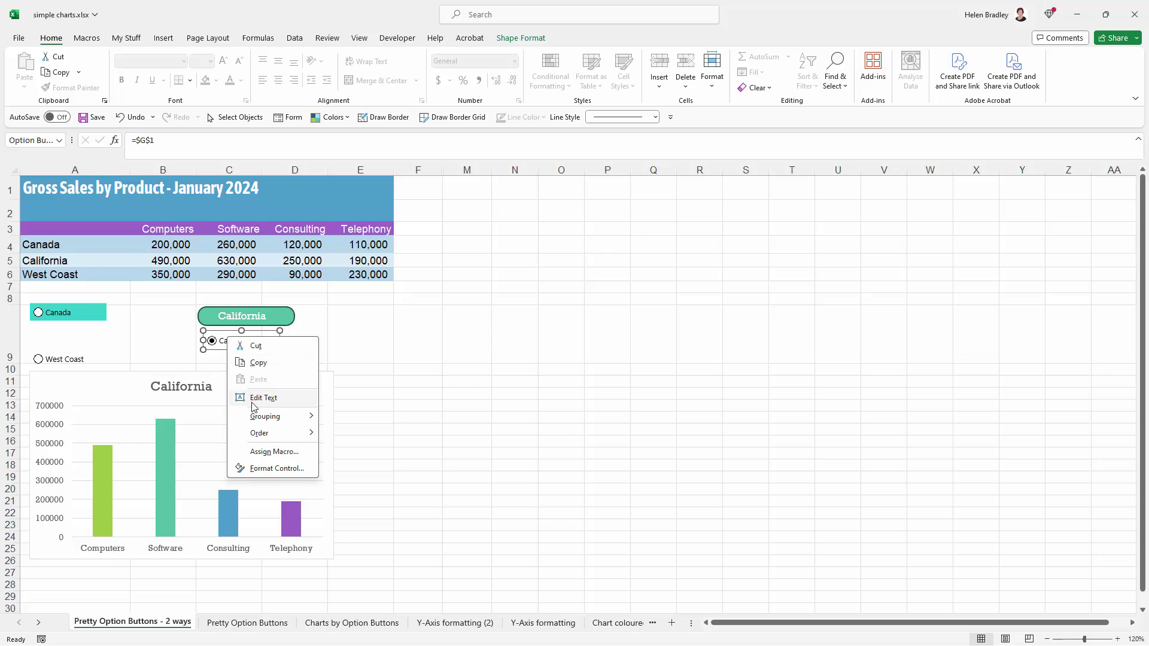
pyautogui.moveTo(263, 438)
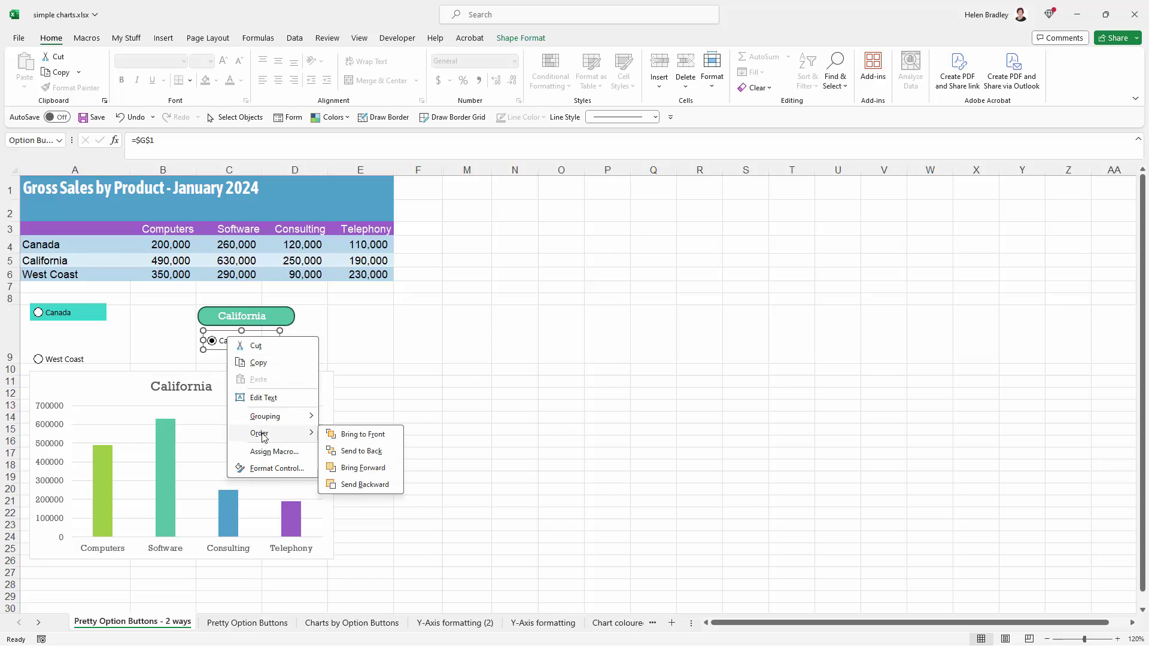
pyautogui.click(354, 435)
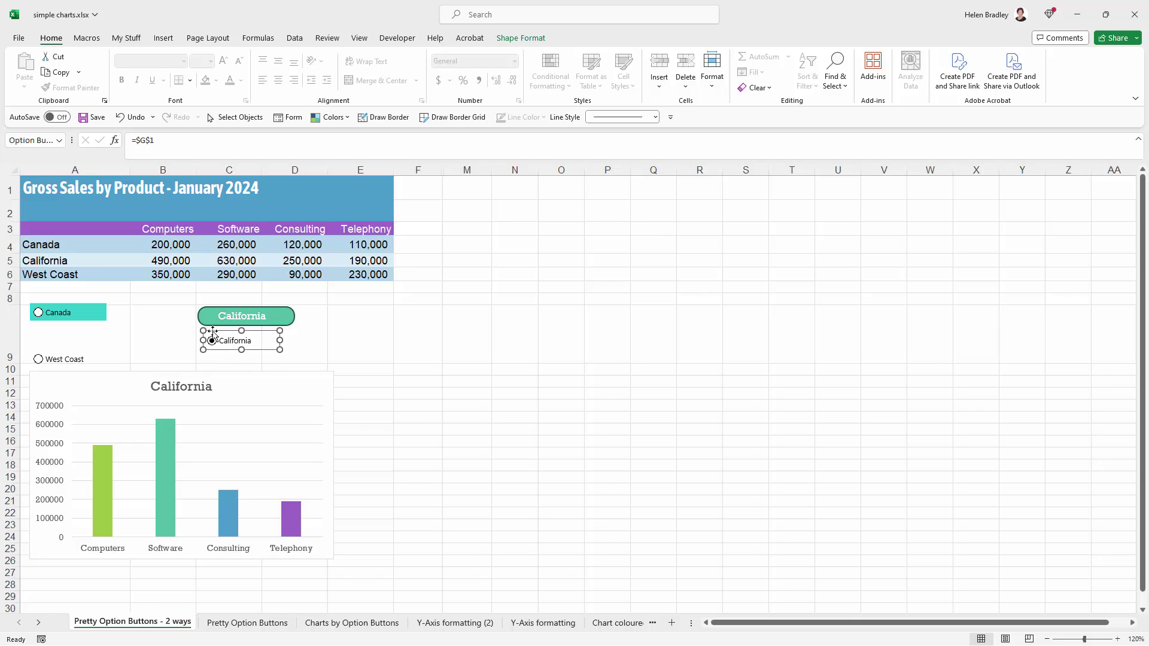
pyautogui.moveTo(213, 332); pyautogui.dragTo(210, 308)
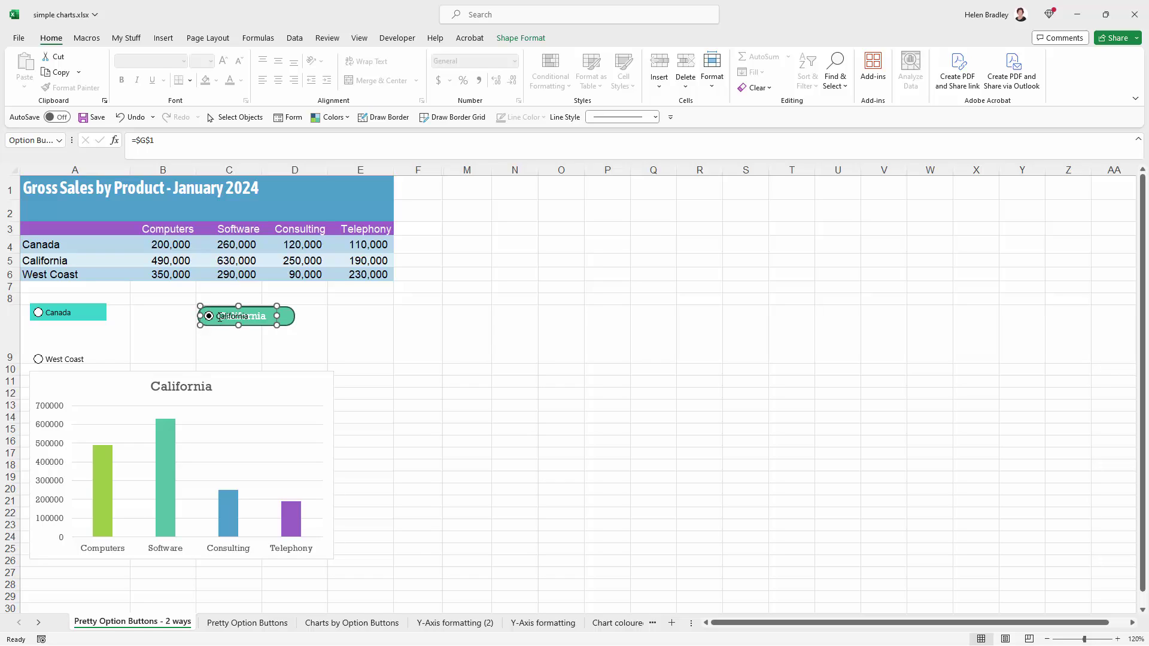
# Delete the California option button's caption so only the shape's label shows
pyautogui.click(219, 316)
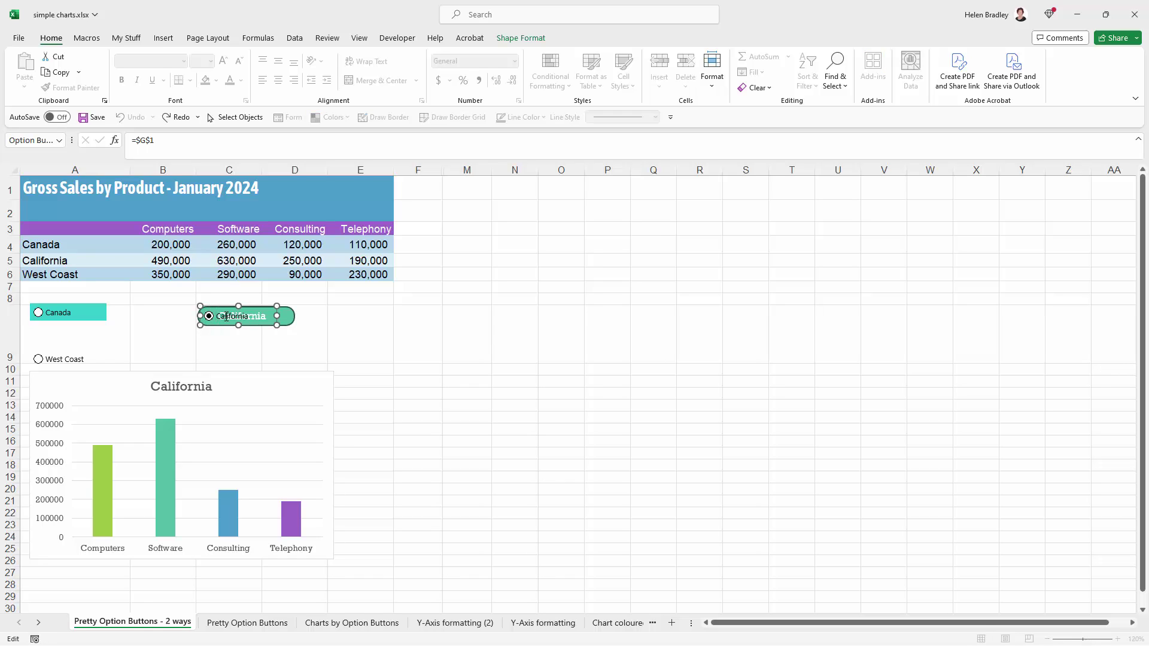
pyautogui.press('BackSpace')
pyautogui.press('BackSpace')
pyautogui.press('BackSpace')
pyautogui.press('BackSpace')
pyautogui.press('BackSpace')
pyautogui.press('BackSpace')
pyautogui.press('BackSpace')
pyautogui.press('BackSpace')
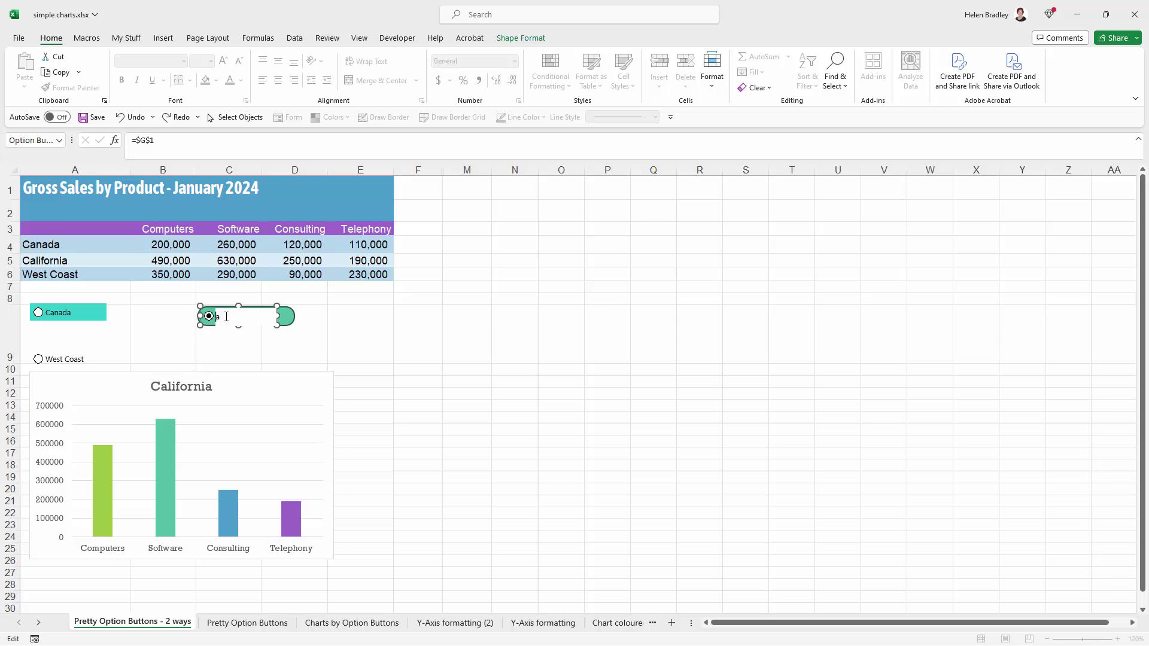
pyautogui.click(320, 324)
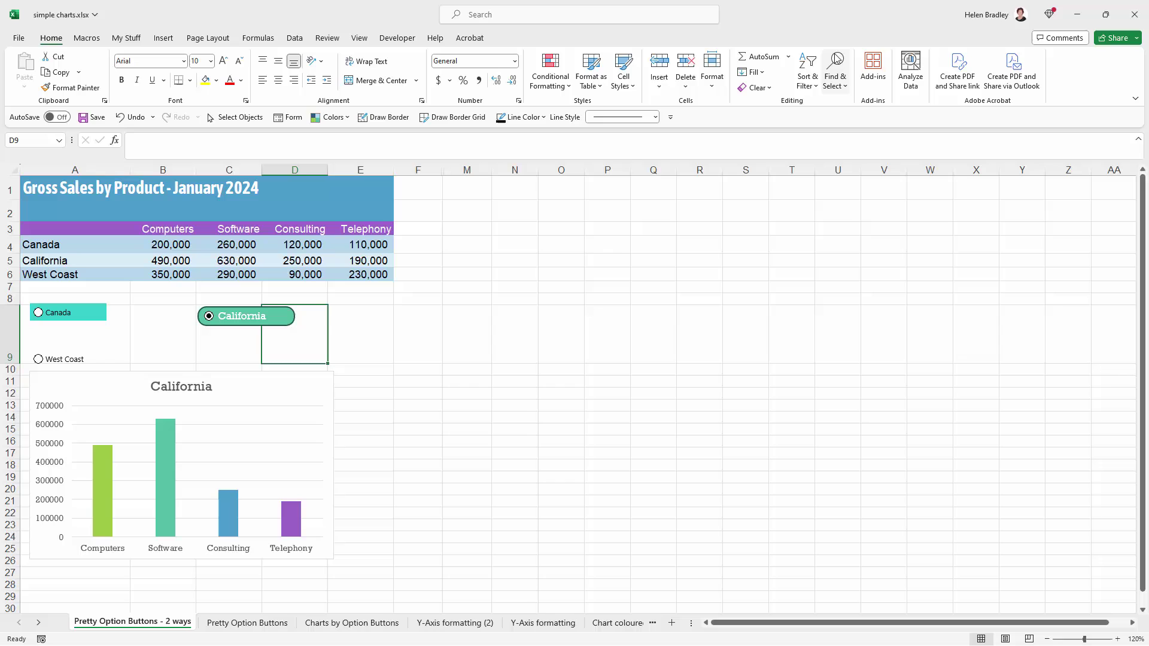
# Turn on Select Objects and select both the California option button and its rounded shape
pyautogui.click(836, 75)
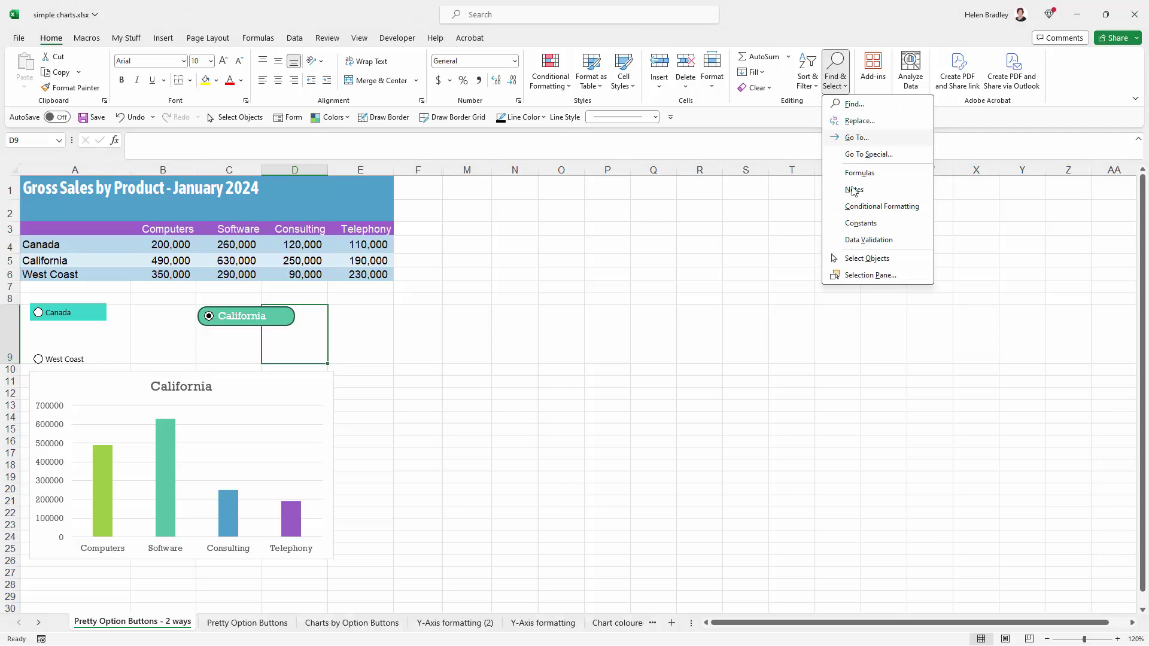
pyautogui.click(862, 260)
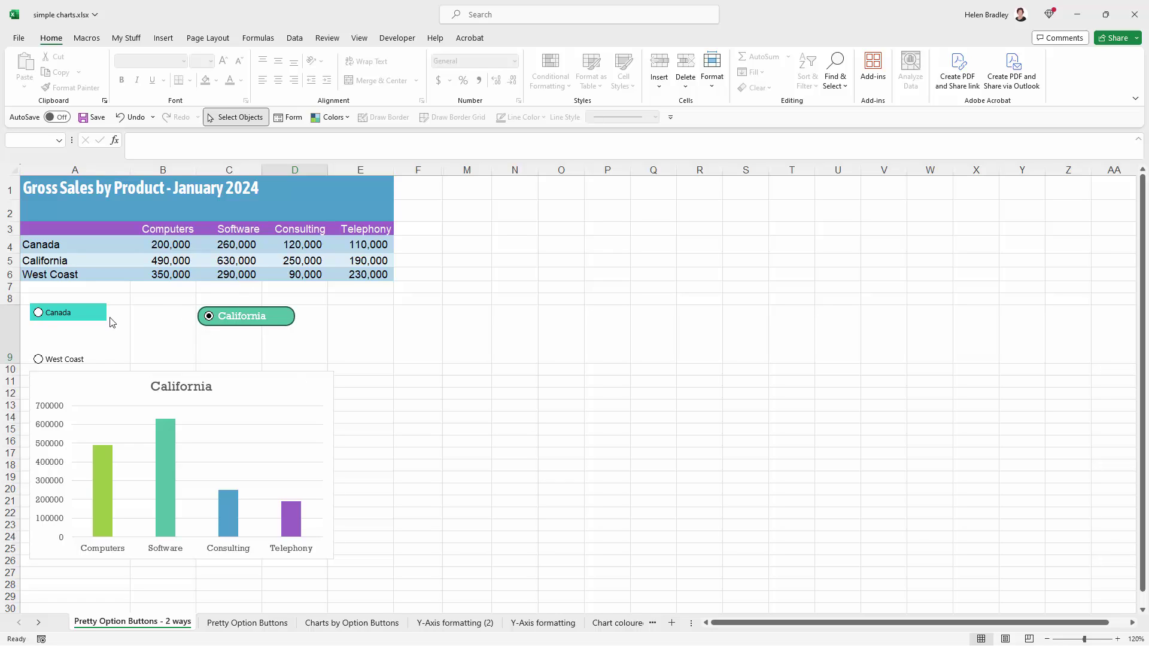
pyautogui.moveTo(166, 289); pyautogui.dragTo(344, 346)
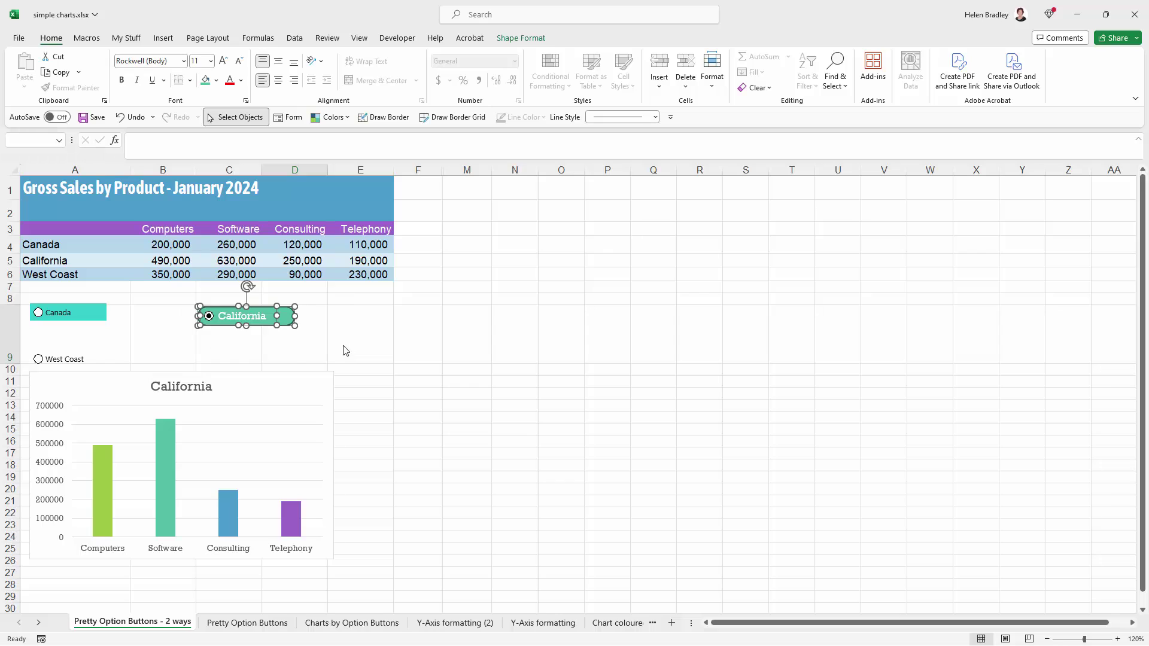
pyautogui.click(328, 326)
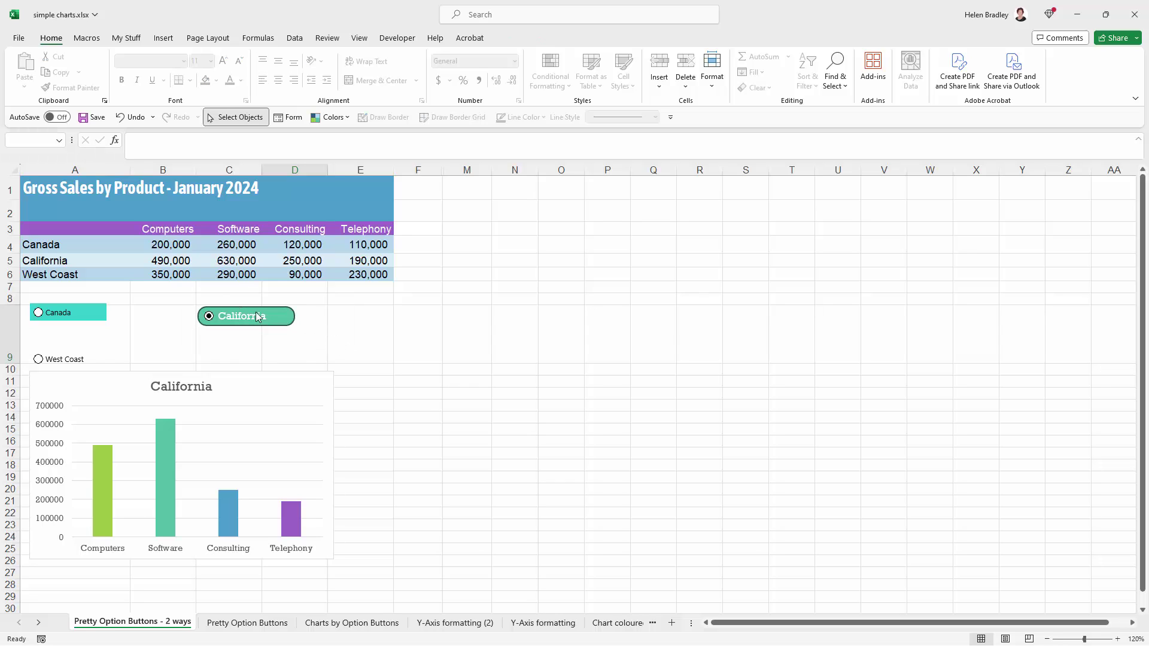
pyautogui.click(228, 318)
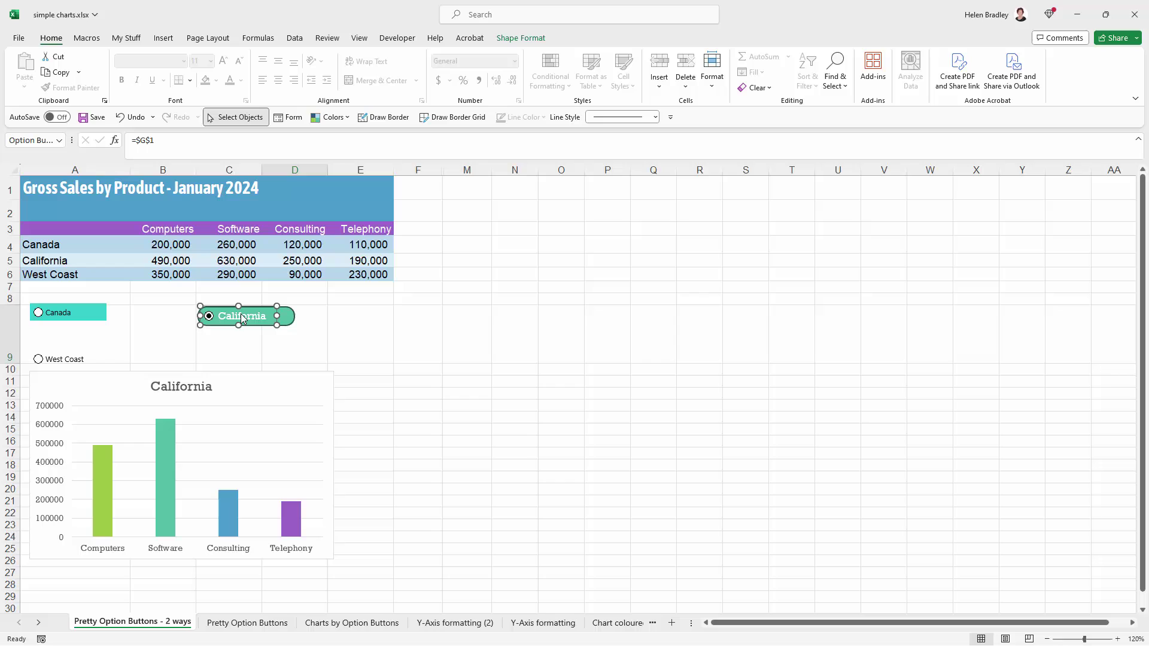
pyautogui.click(289, 318)
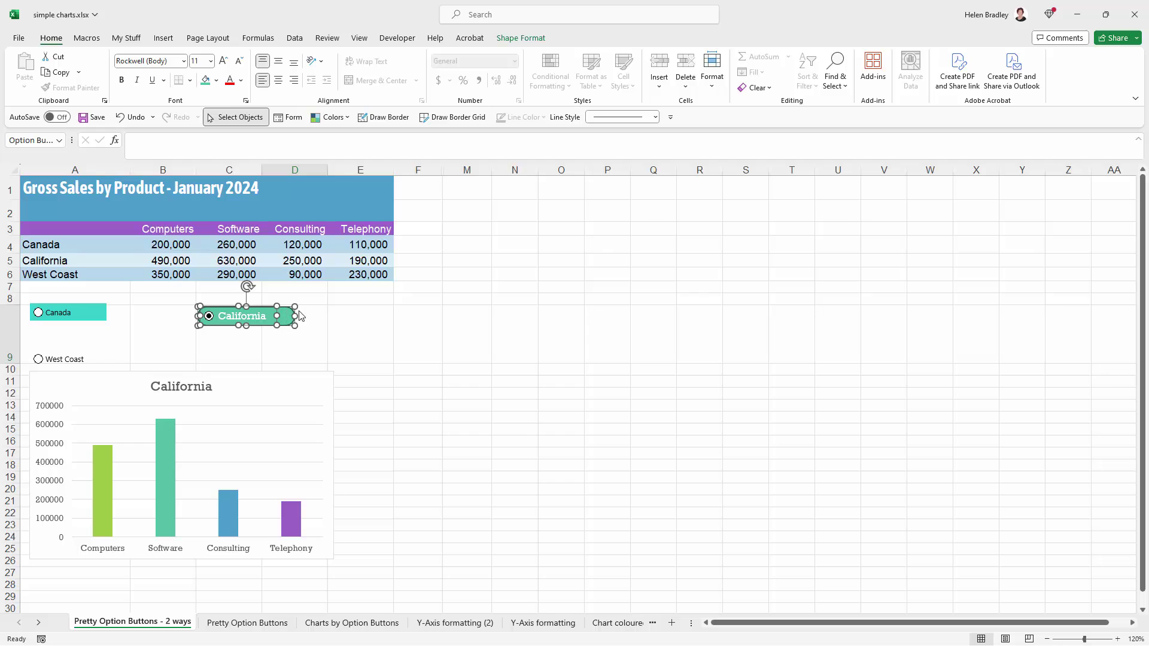
pyautogui.click(248, 322)
# Group the button with the shape and drag the group between Canada and West Coast
pyautogui.rightClick(248, 315)
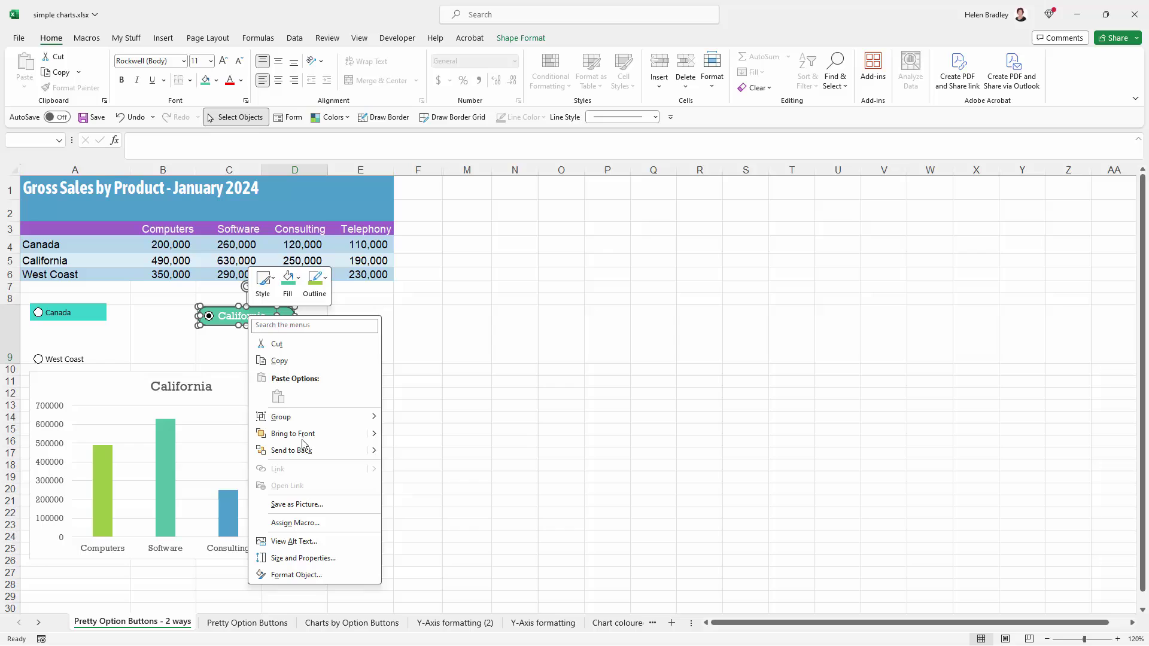
pyautogui.moveTo(344, 417)
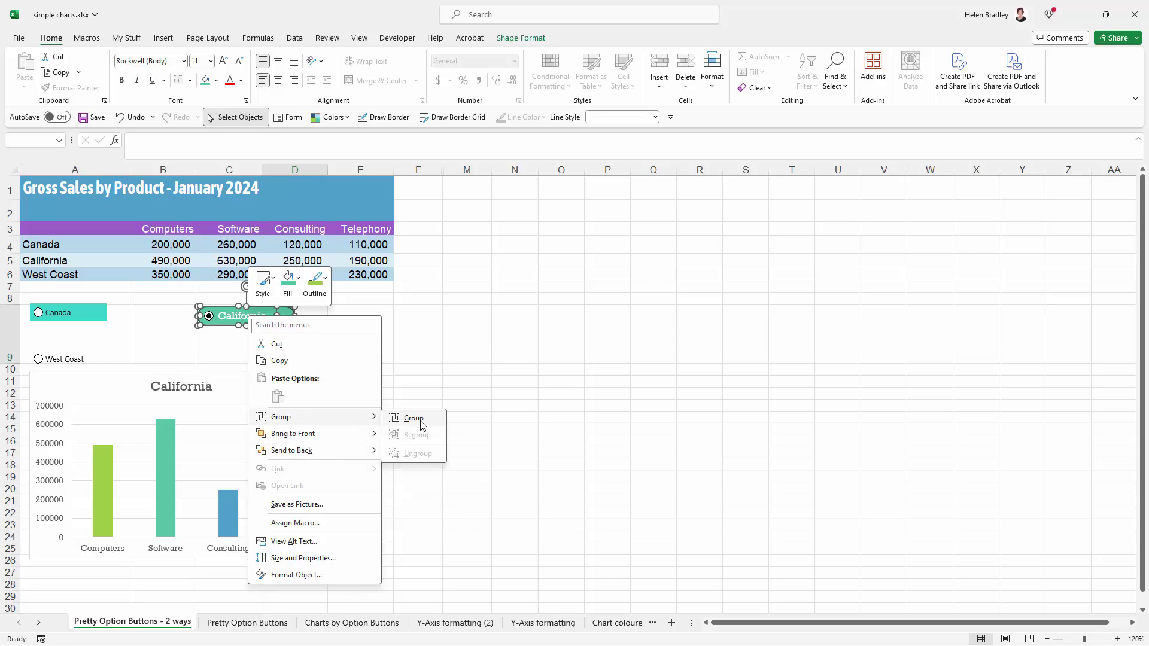
pyautogui.click(419, 420)
pyautogui.click(249, 327)
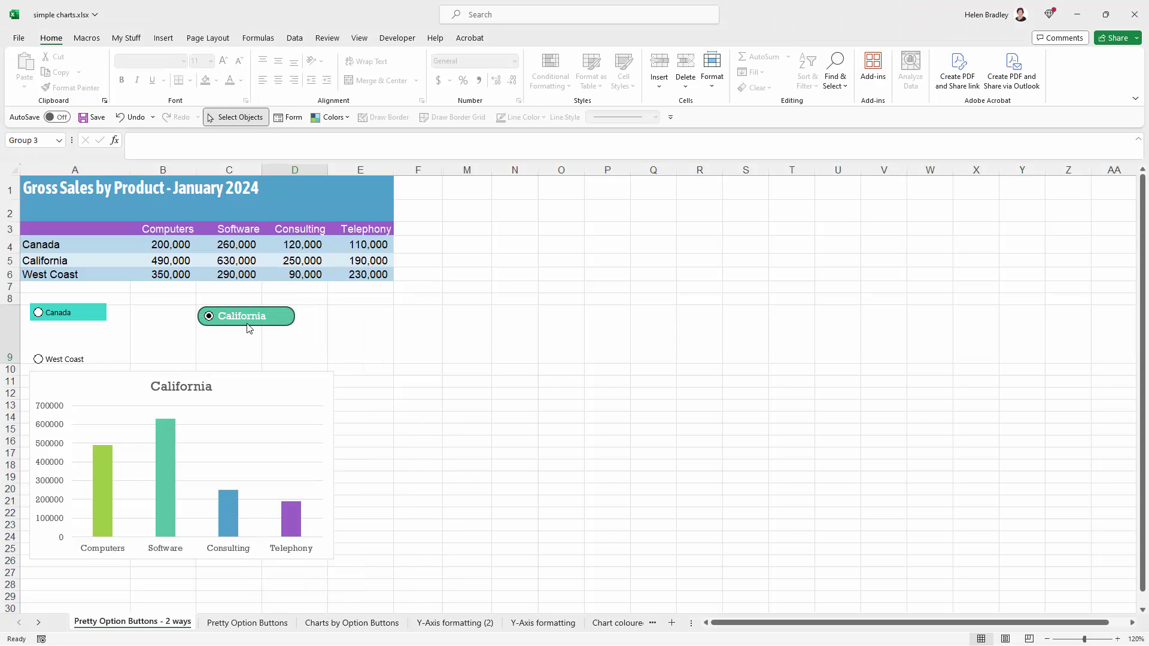
pyautogui.moveTo(270, 320); pyautogui.dragTo(106, 339)
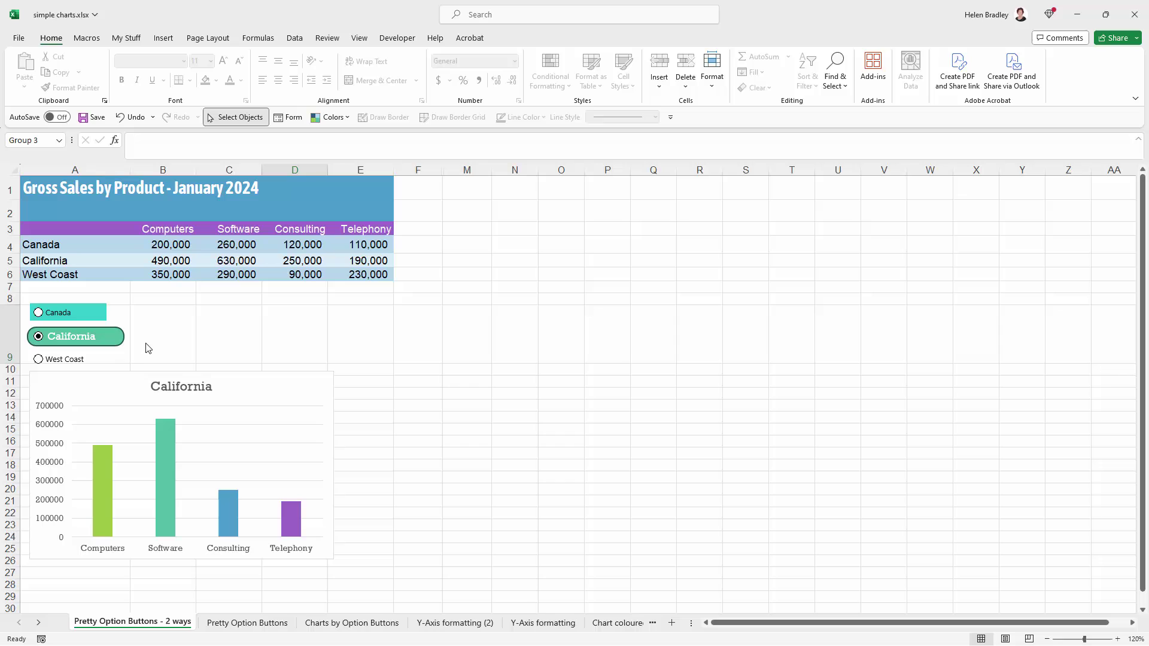
# Turn off Select Objects and test the West Coast, Canada and California options on the chart
pyautogui.click(38, 365)
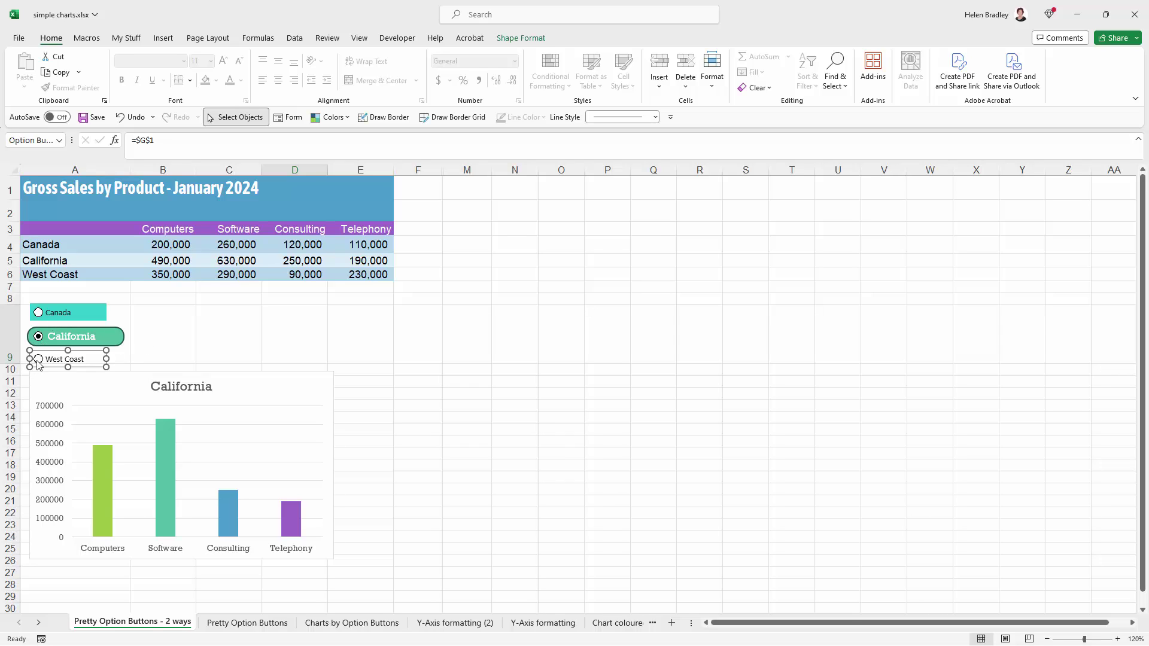
pyautogui.click(172, 329)
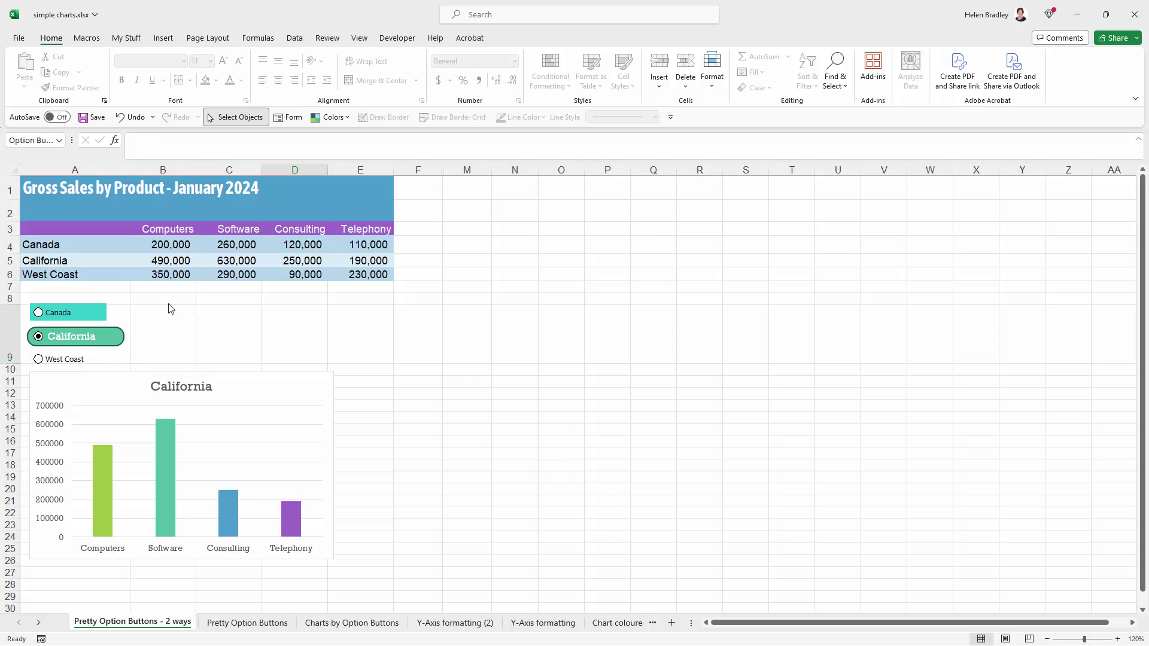
pyautogui.click(218, 118)
pyautogui.click(39, 359)
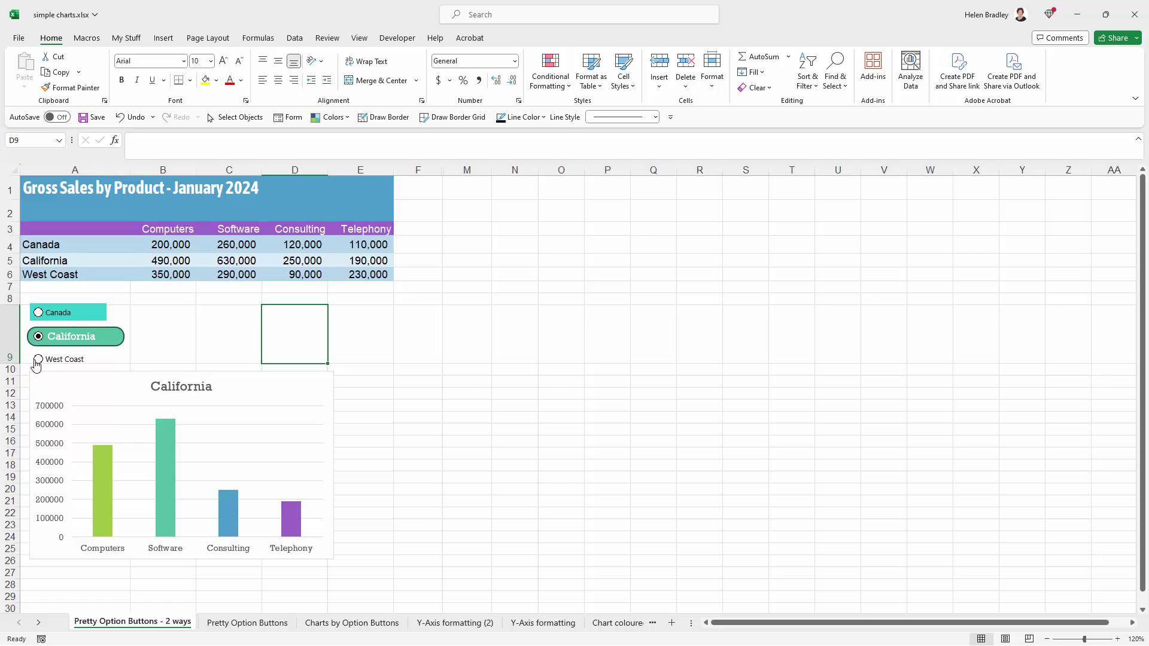
pyautogui.click(38, 313)
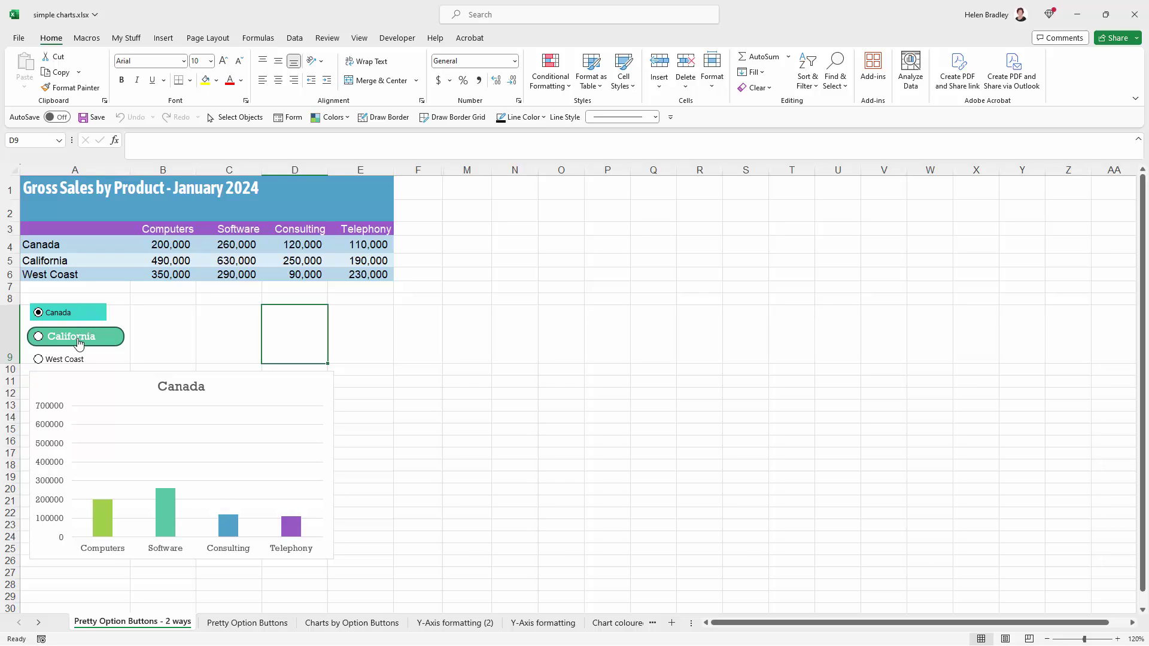
pyautogui.click(37, 338)
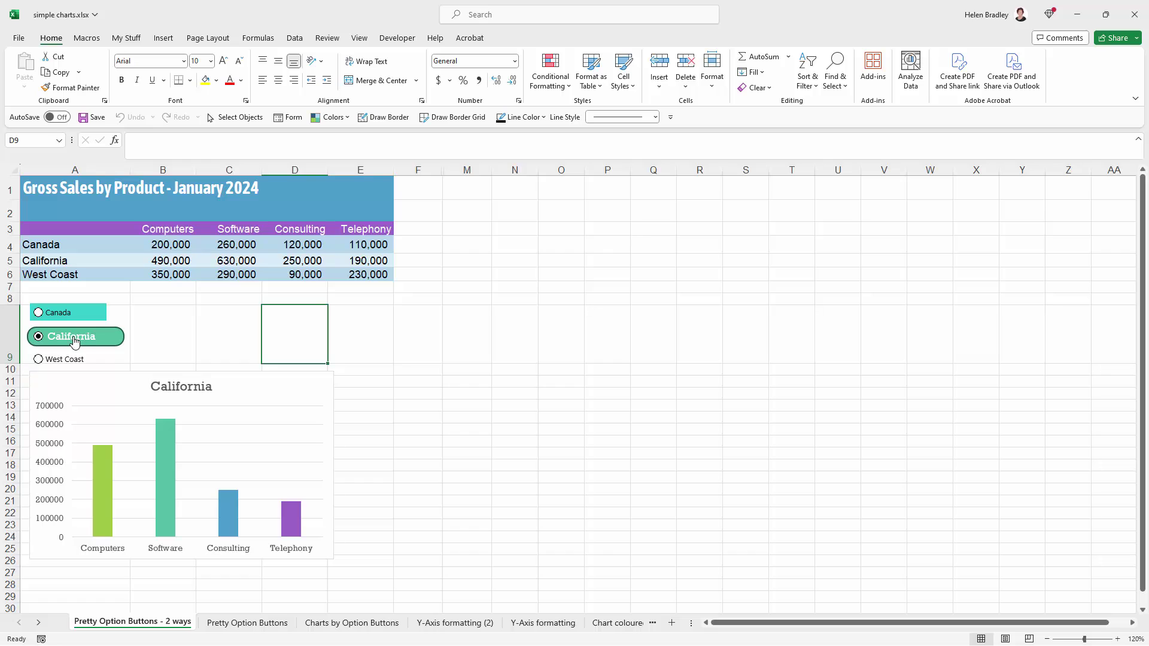
# Draw a rounded rectangle right of the sales table and give it the pink shape style
pyautogui.click(162, 38)
pyautogui.click(179, 83)
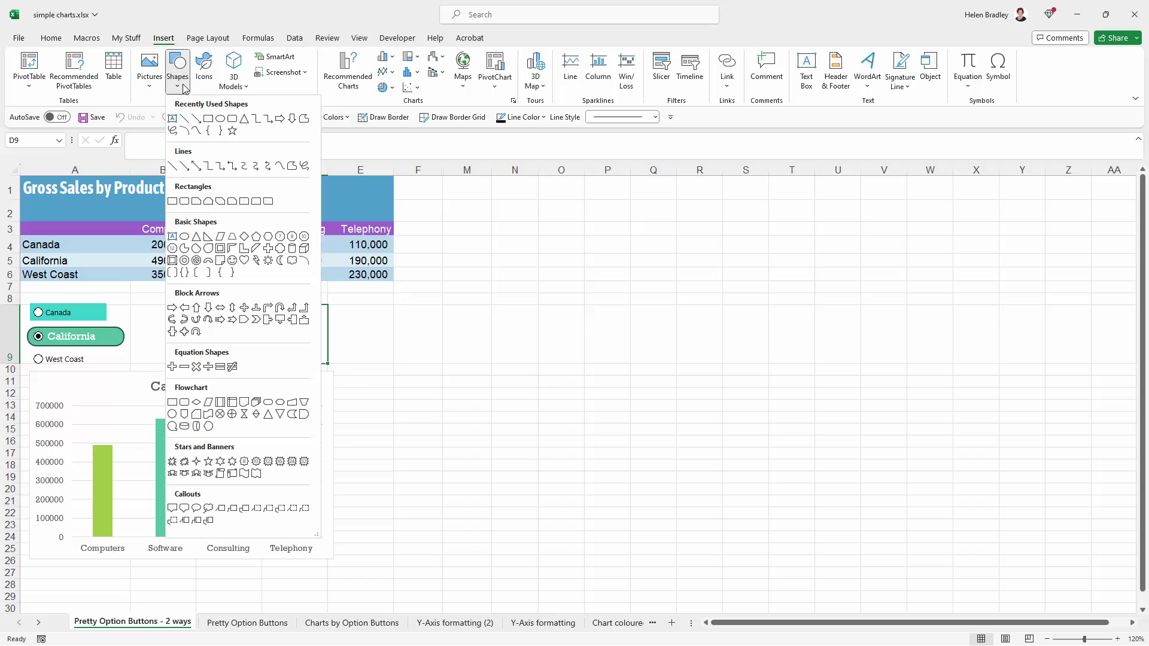
pyautogui.click(191, 203)
pyautogui.moveTo(352, 309)
pyautogui.mouseDown()
pyautogui.moveTo(443, 343)
pyautogui.moveTo(493, 342)
pyautogui.mouseUp()
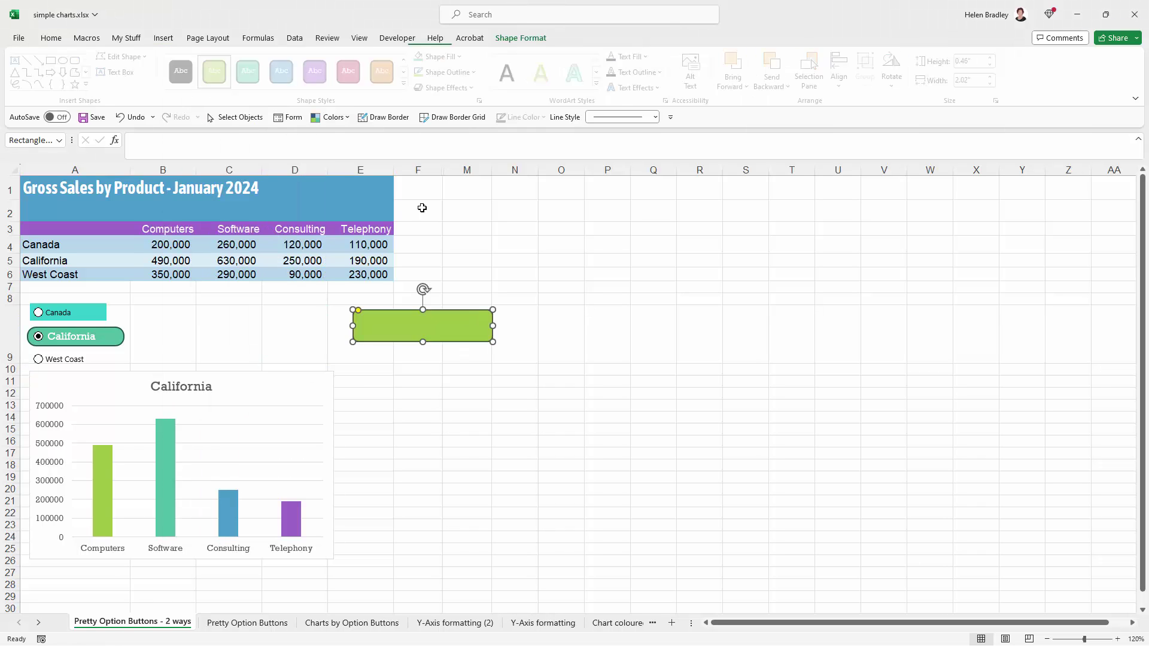
pyautogui.click(352, 73)
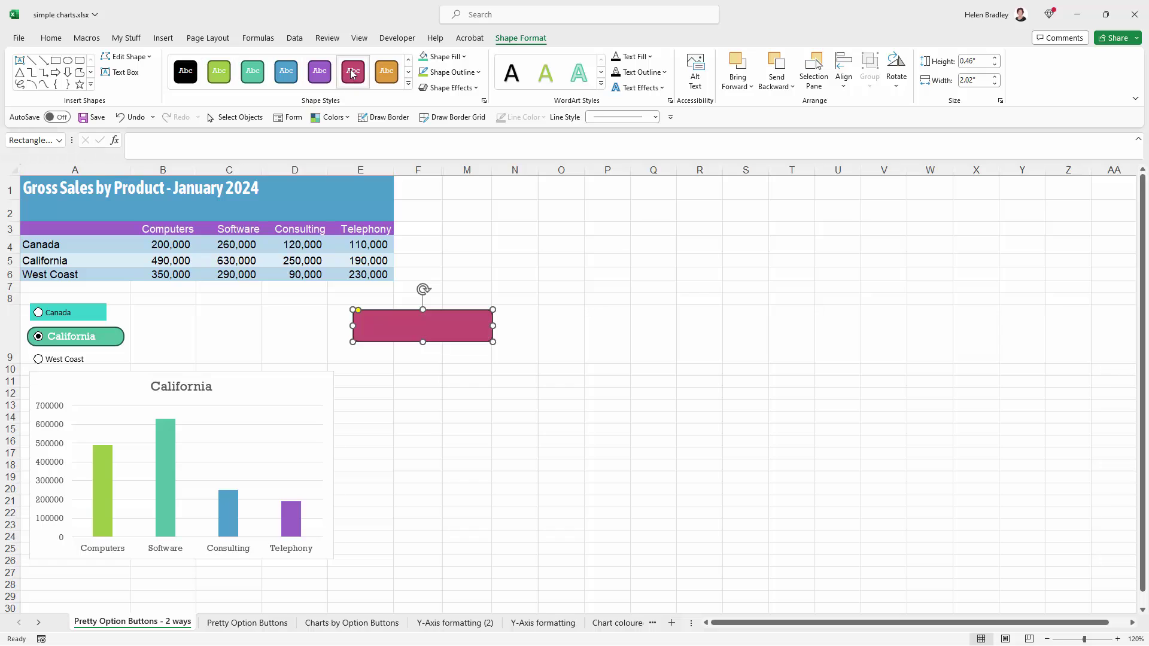
# Label the rectangle 'West Coast' and shorten it to 0.34" high
pyautogui.rightClick(383, 331)
pyautogui.press('Escape')
pyautogui.write('West Coast')
pyautogui.moveTo(422, 342); pyautogui.dragTo(422, 333)
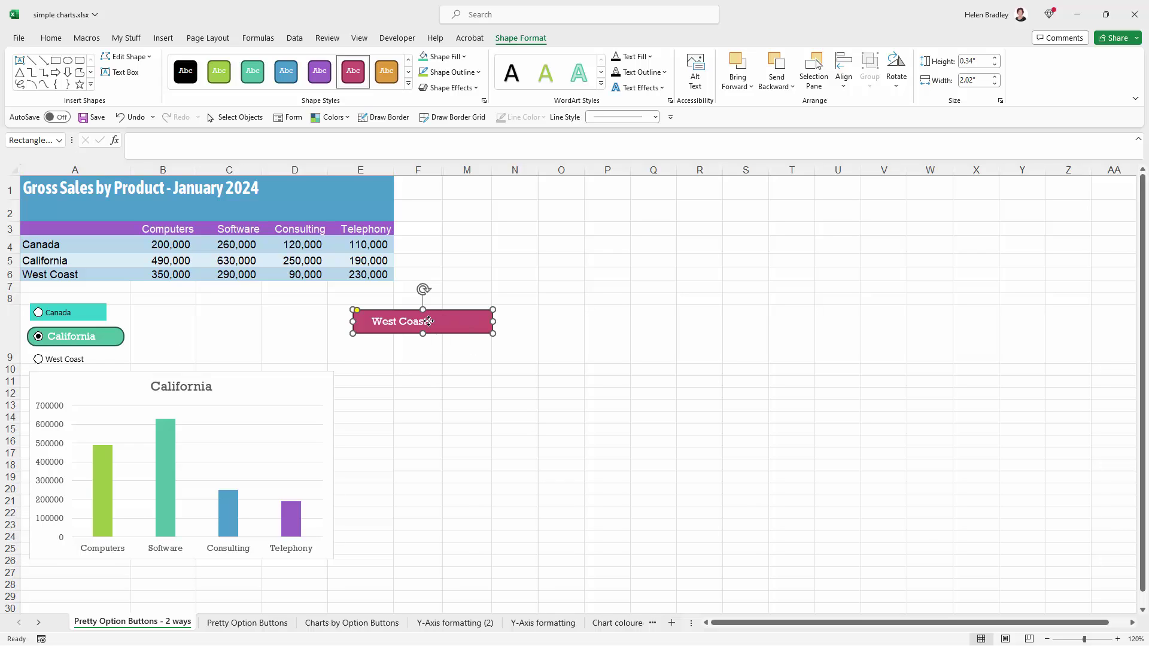
pyautogui.rightClick(427, 322)
pyautogui.click(466, 407)
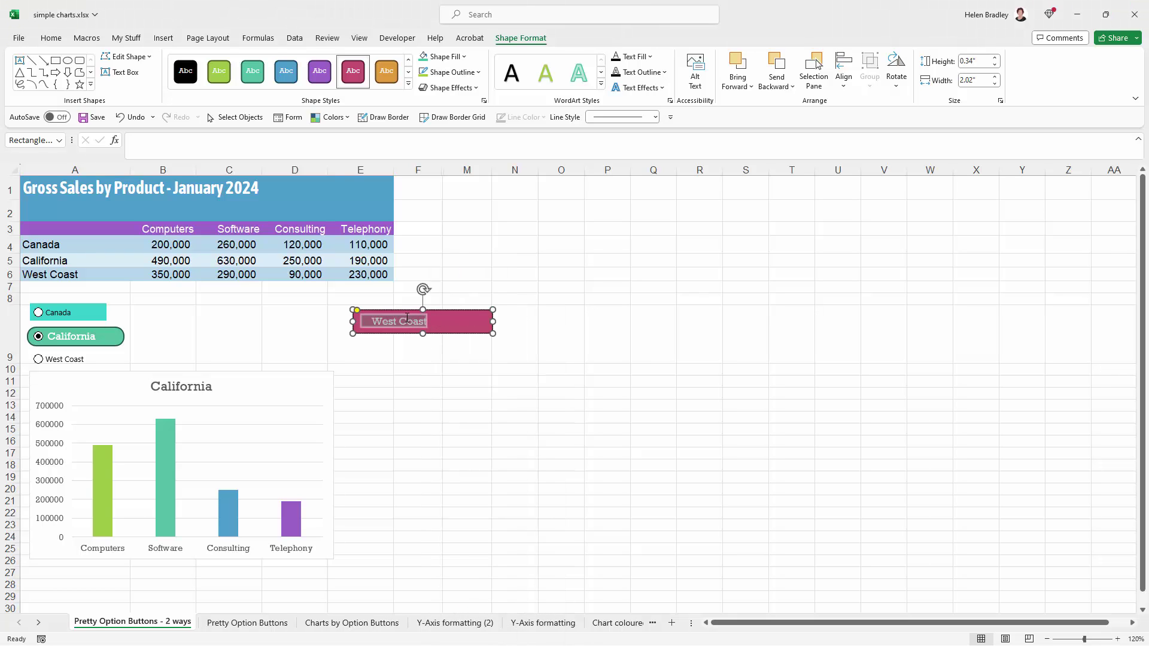
pyautogui.rightClick(407, 324)
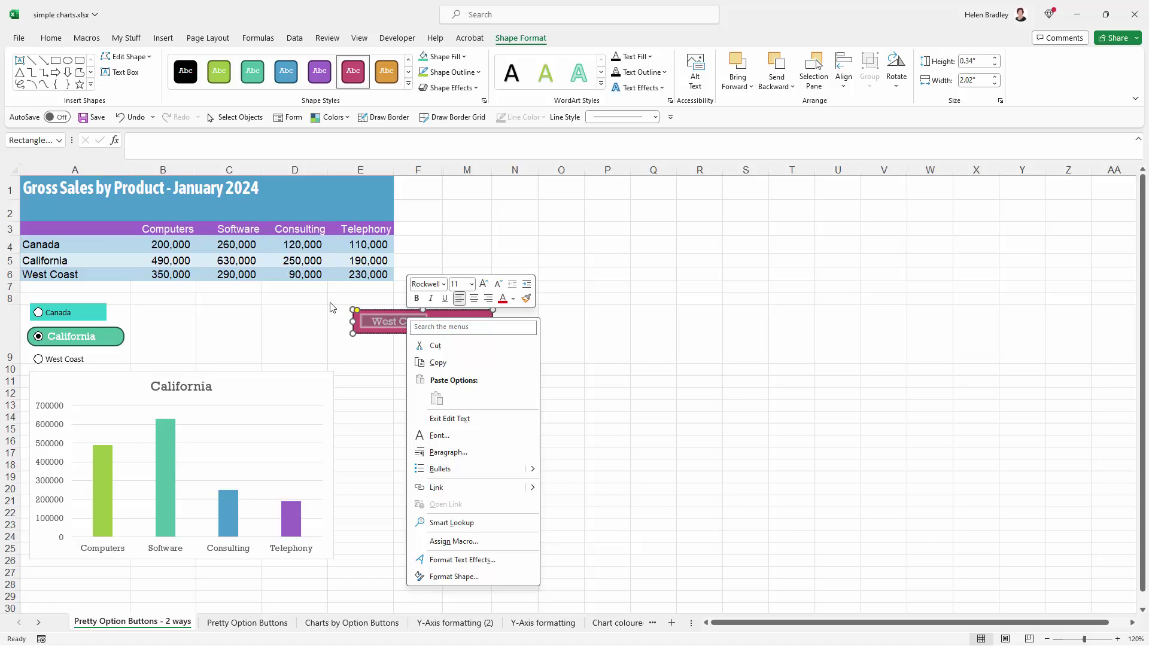
pyautogui.click(569, 303)
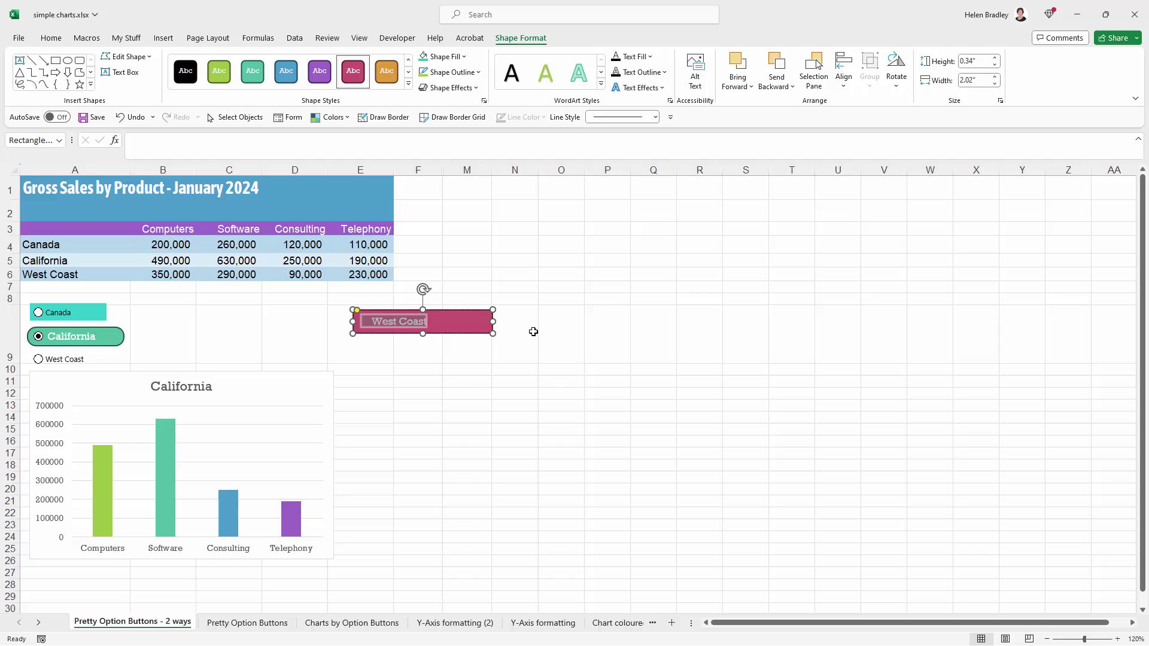
pyautogui.click(450, 382)
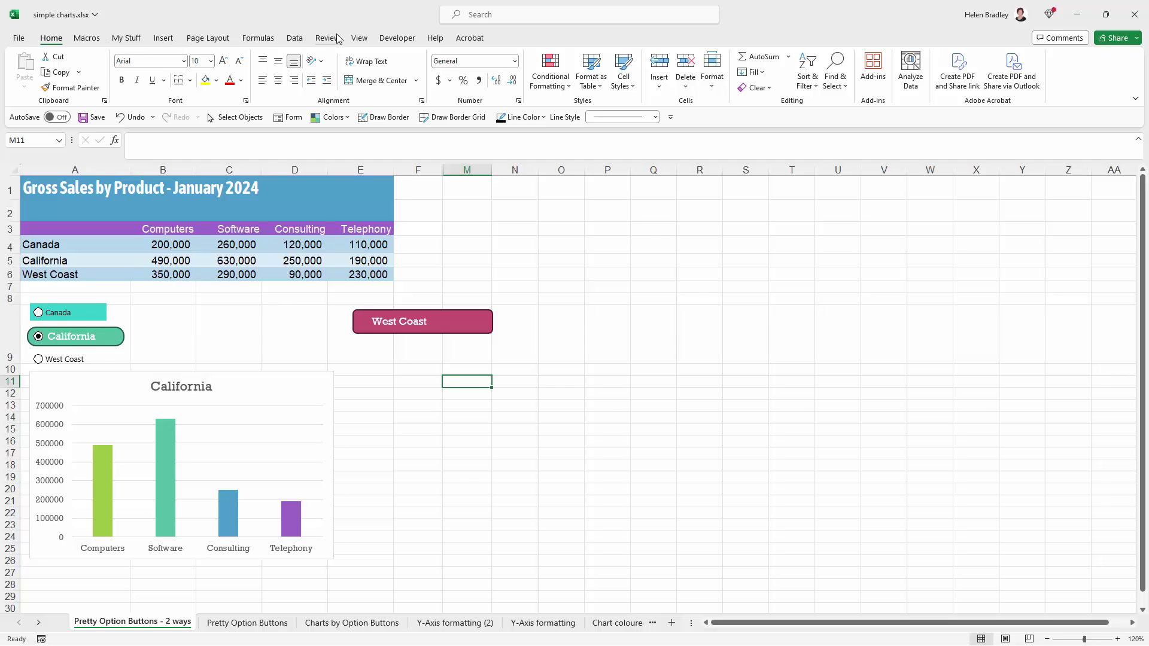
# On the Developer tab, open the Insert form controls gallery, then close it
pyautogui.click(397, 38)
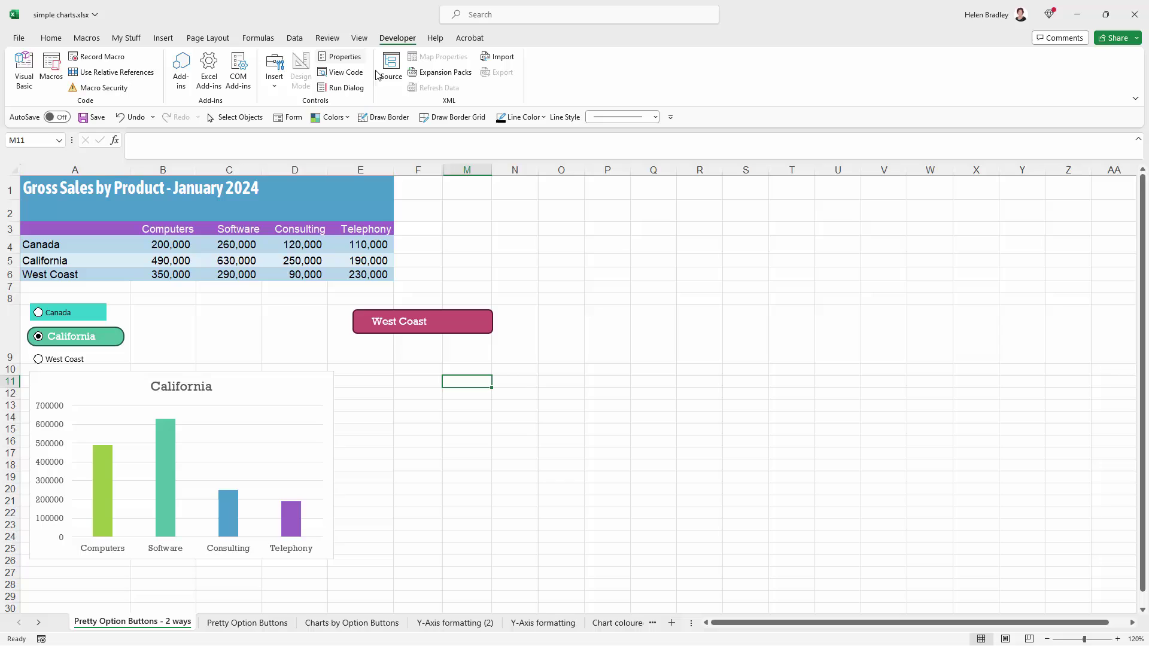
pyautogui.click(276, 83)
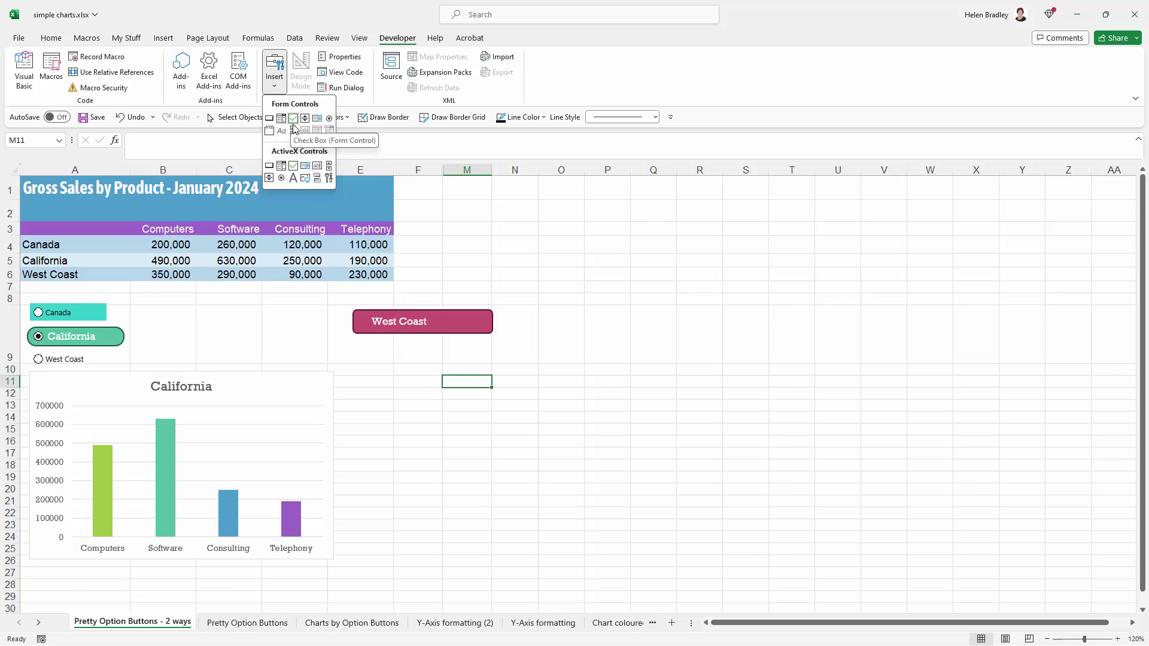
pyautogui.click(443, 222)
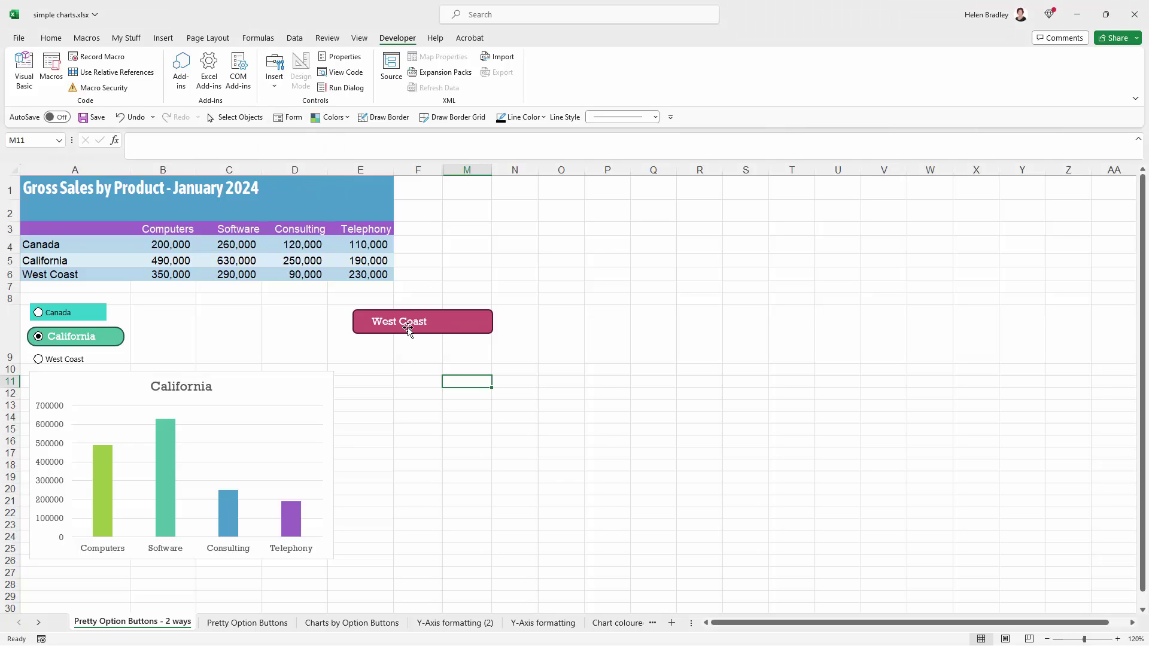